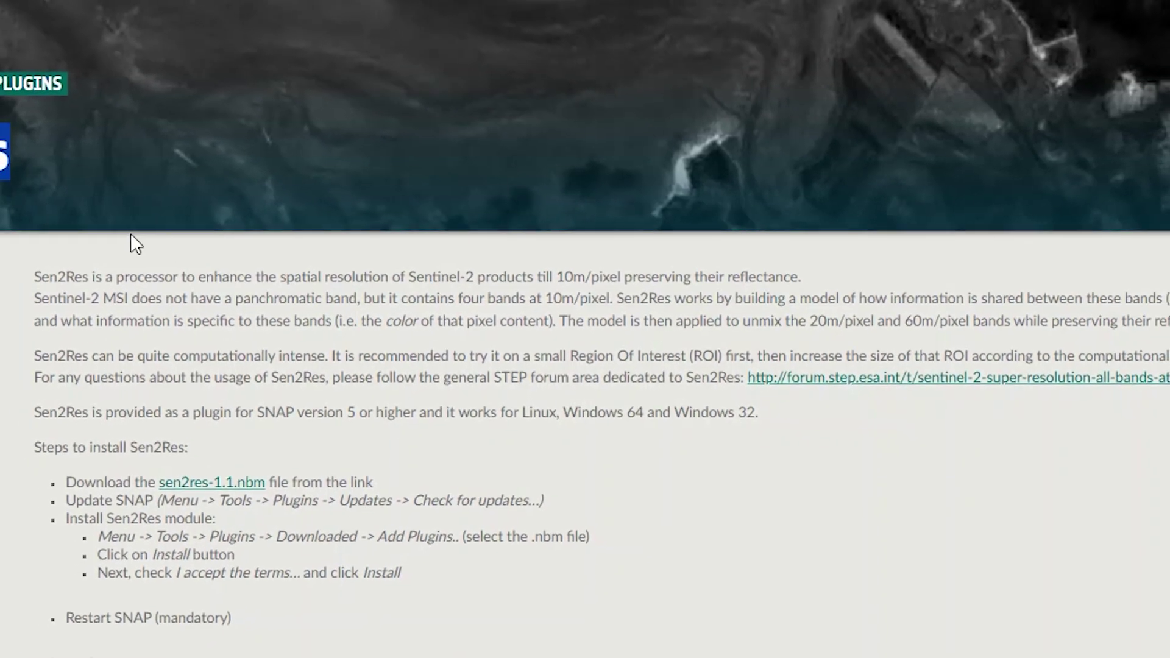
Read the Sen2Res page's introduction and how-it-works paragraphs, and check the forum link options
triple_click(203, 274)
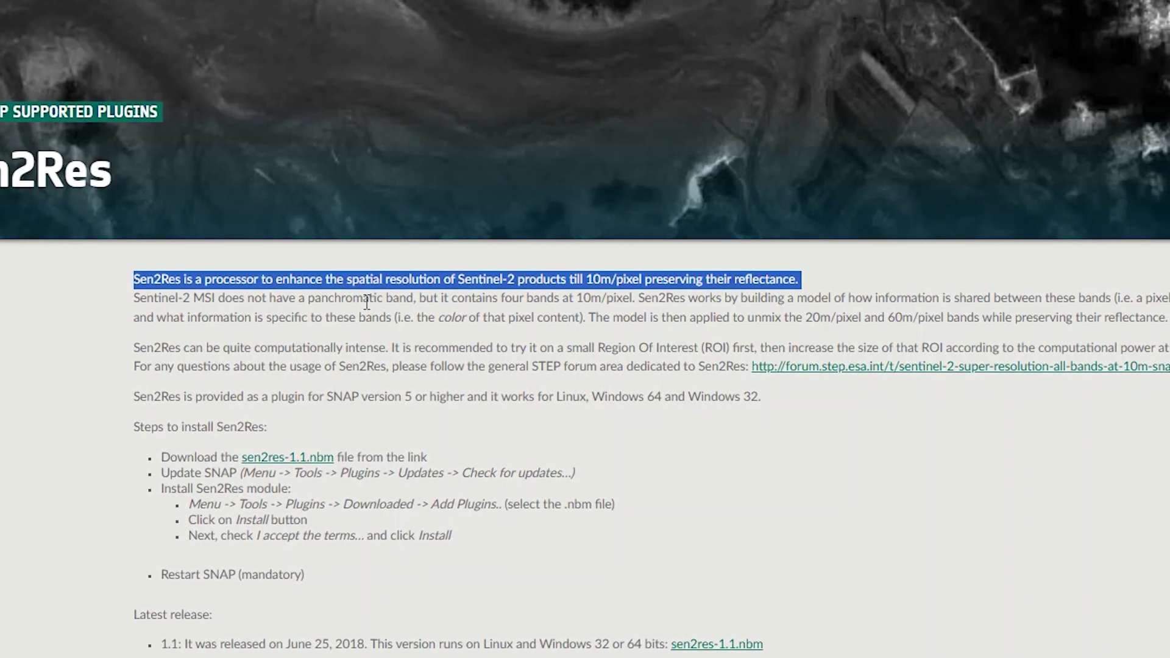
triple_click(360, 298)
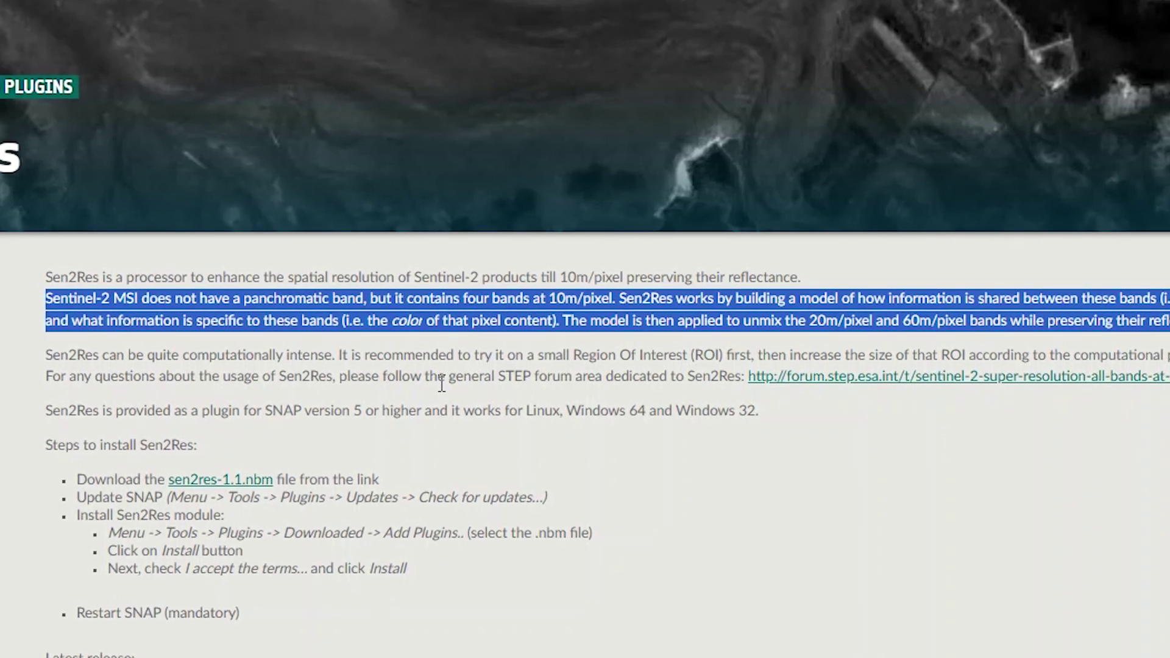
right_click(1076, 380)
key(Escape)
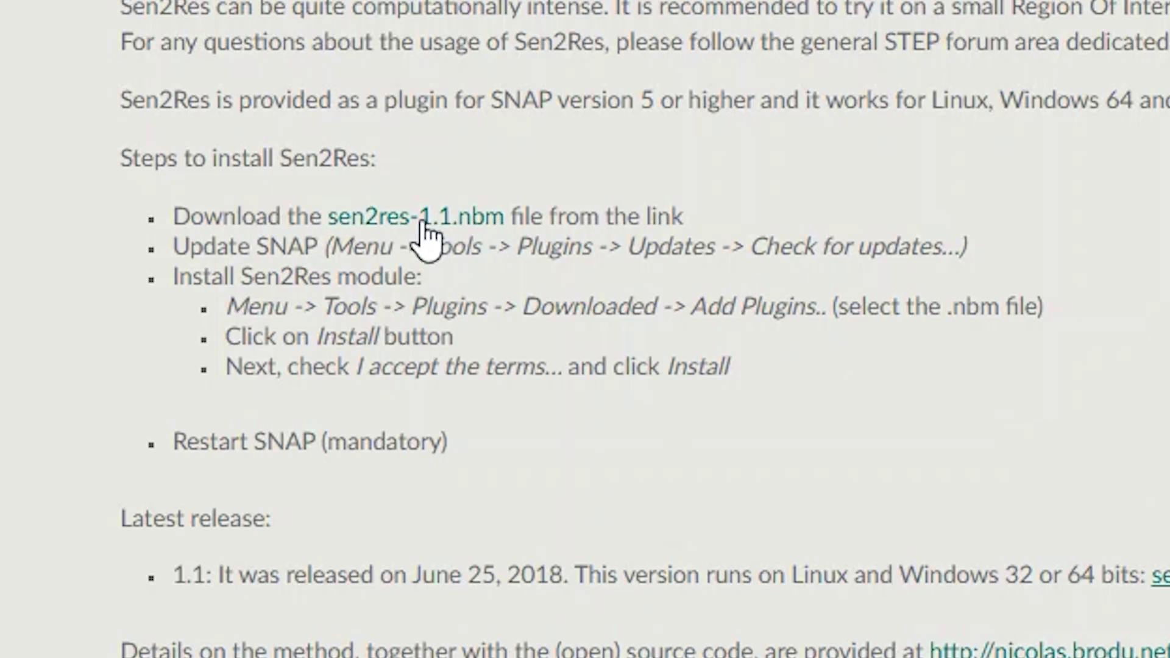
Download sen2res-1.1.nbm and confirm the file is in the Downloads folder
click(280, 431)
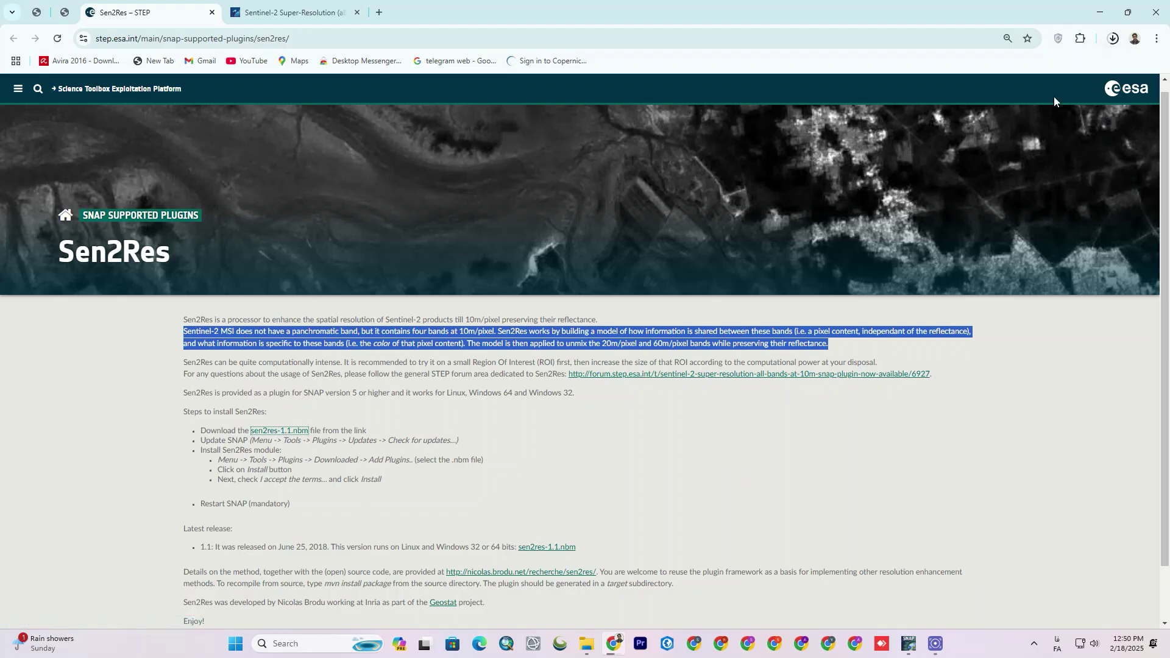
click(1111, 39)
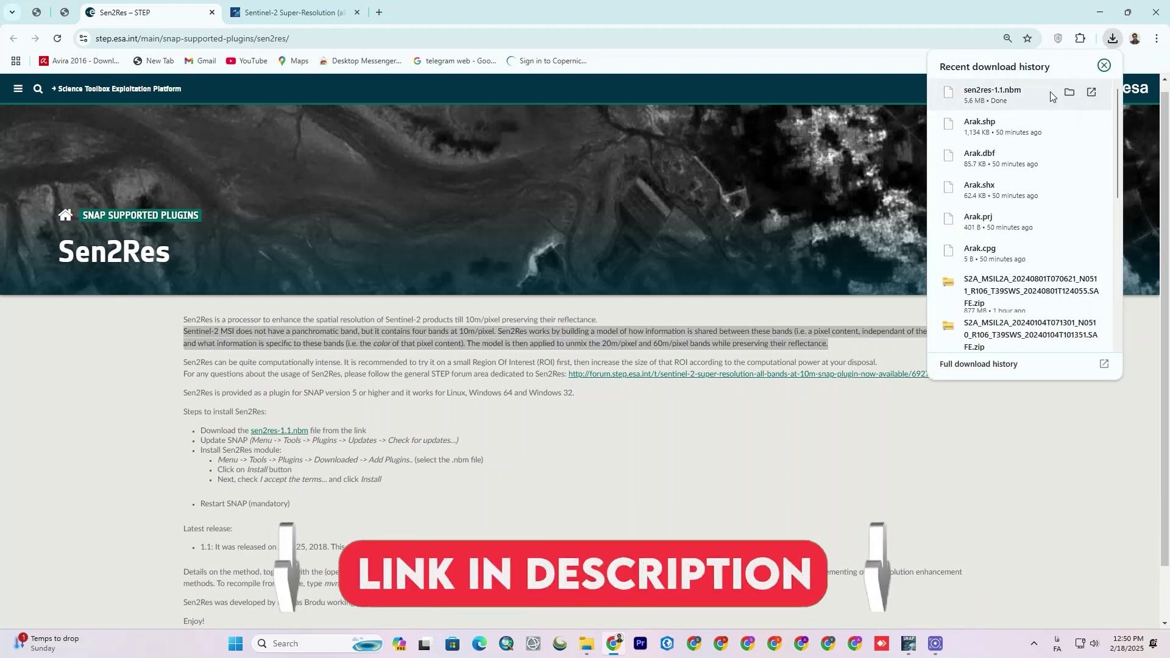
click(1069, 92)
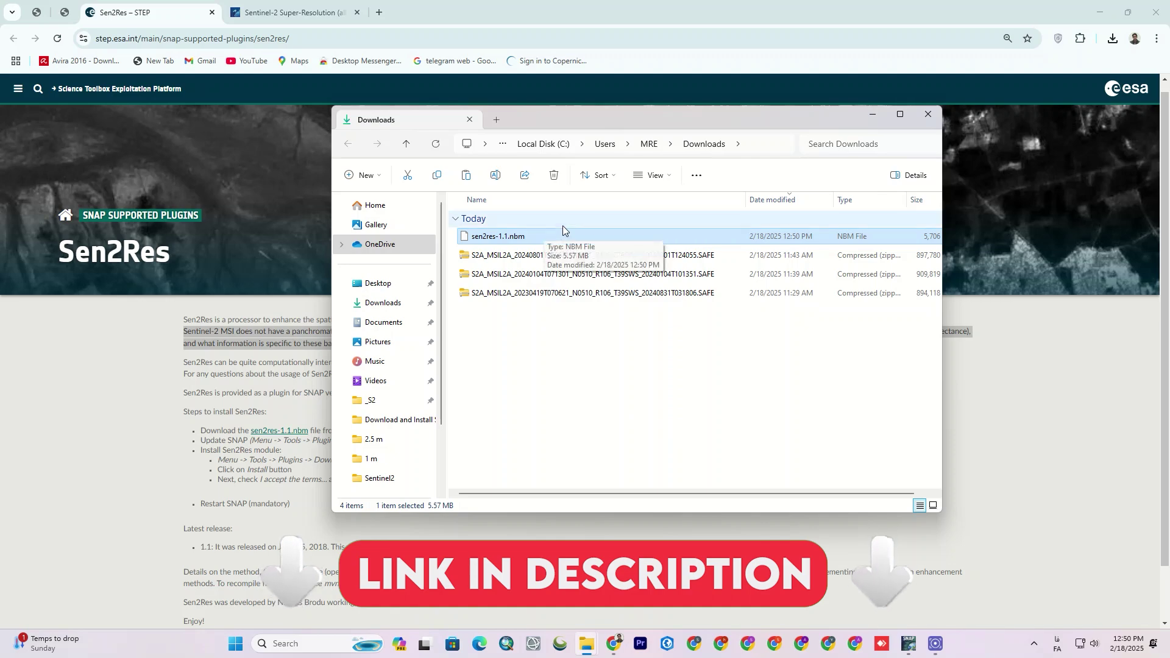
click(872, 114)
Read the 'Sentinel-2 Super-Resolution' forum announcement, then return to the Sen2Res – STEP tab
click(291, 5)
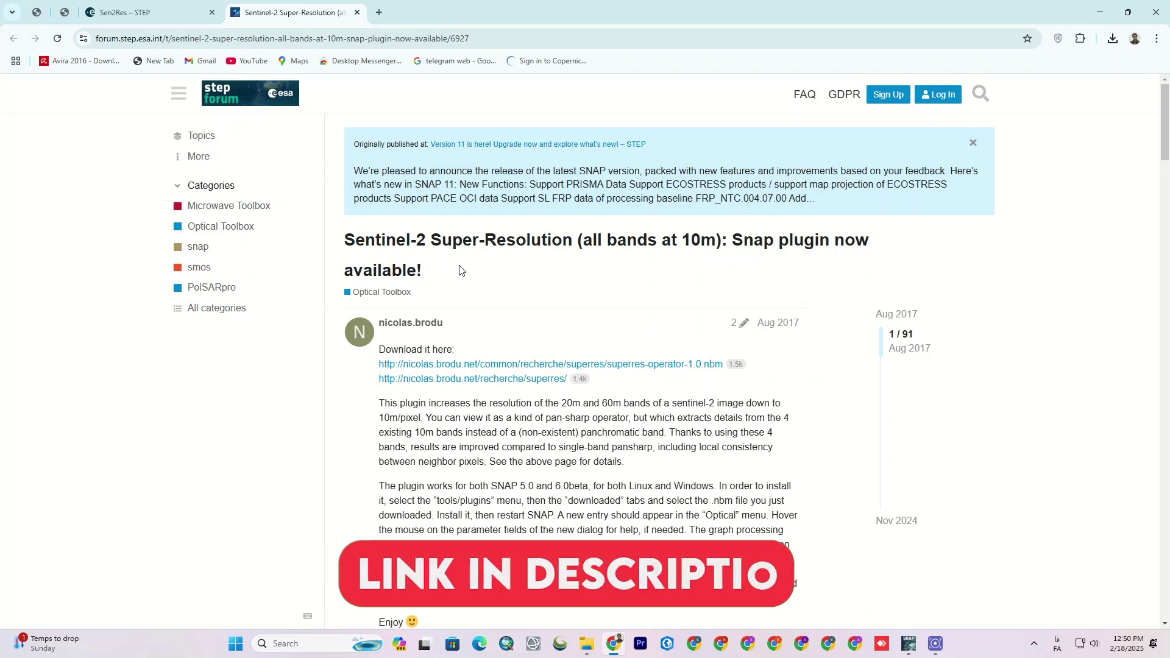
click(175, 8)
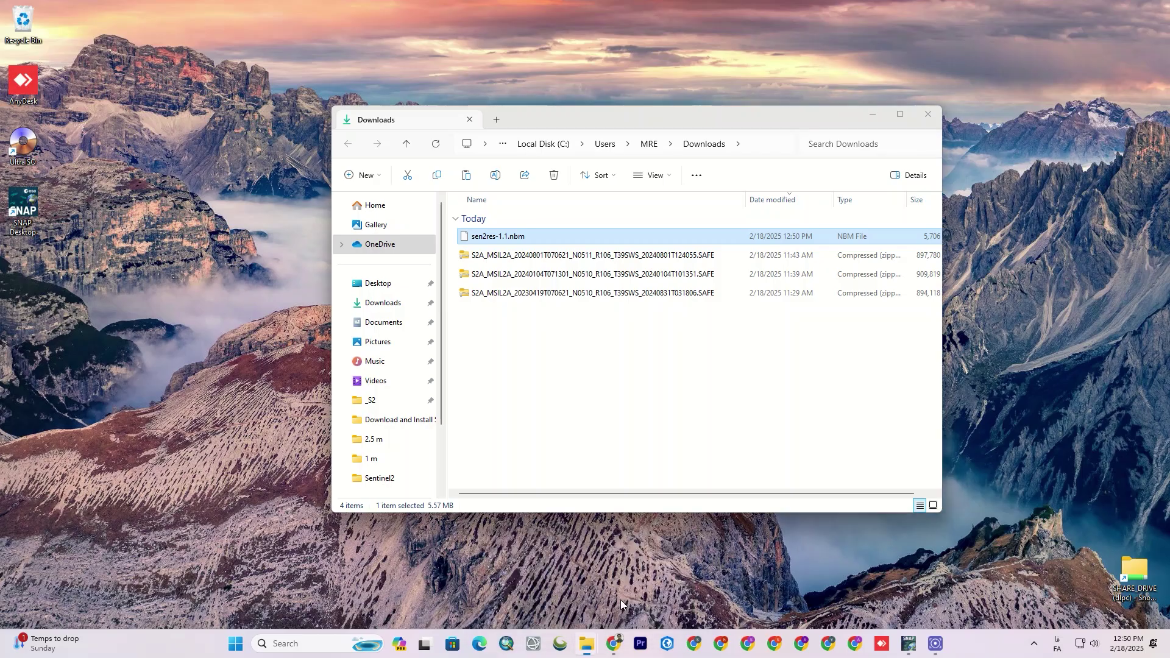
Drag the S2A_MSIL2A_20240104 zip from Downloads into SNAP's Product Explorer as product [1]
click(620, 600)
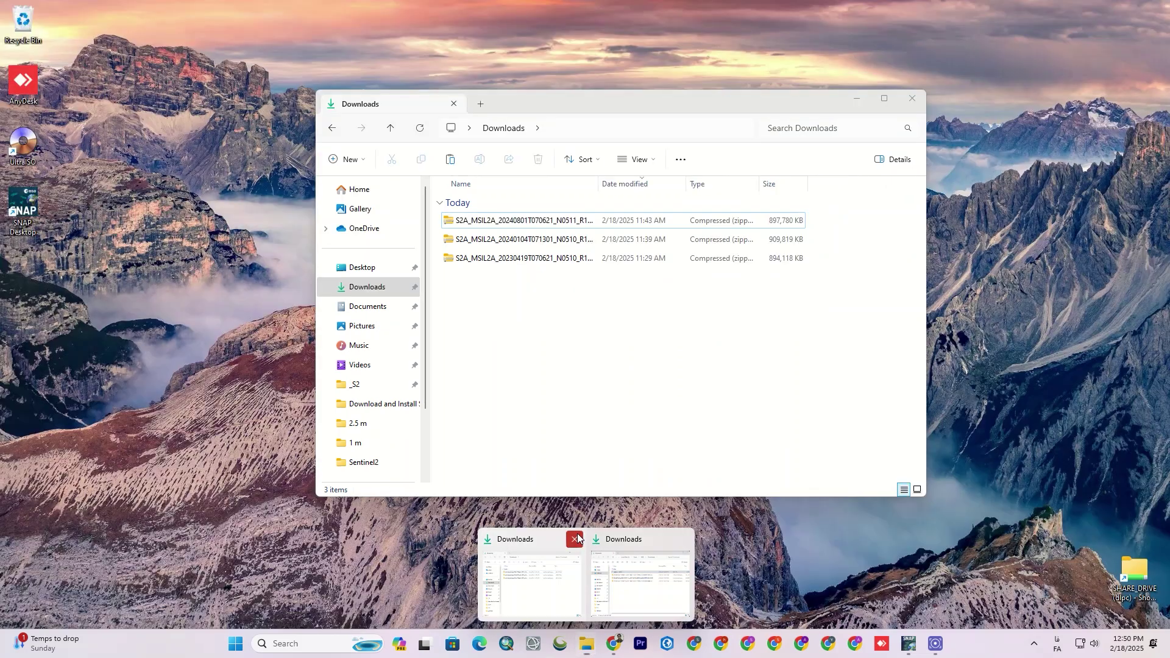
click(578, 539)
click(527, 256)
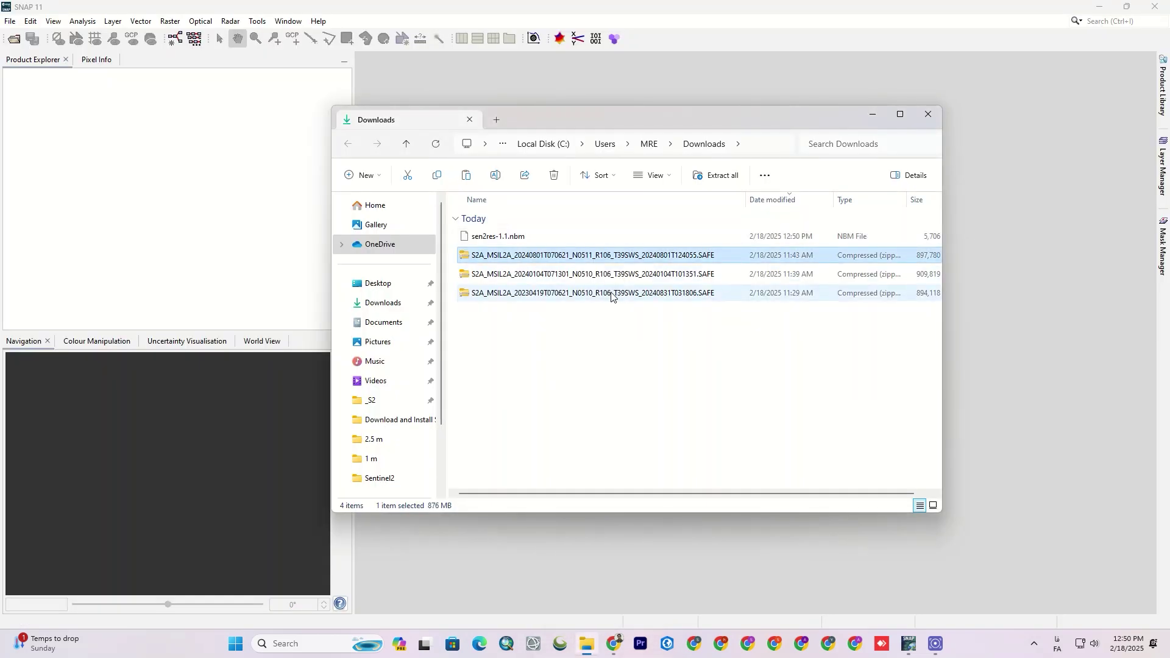
drag(610, 273, 206, 200)
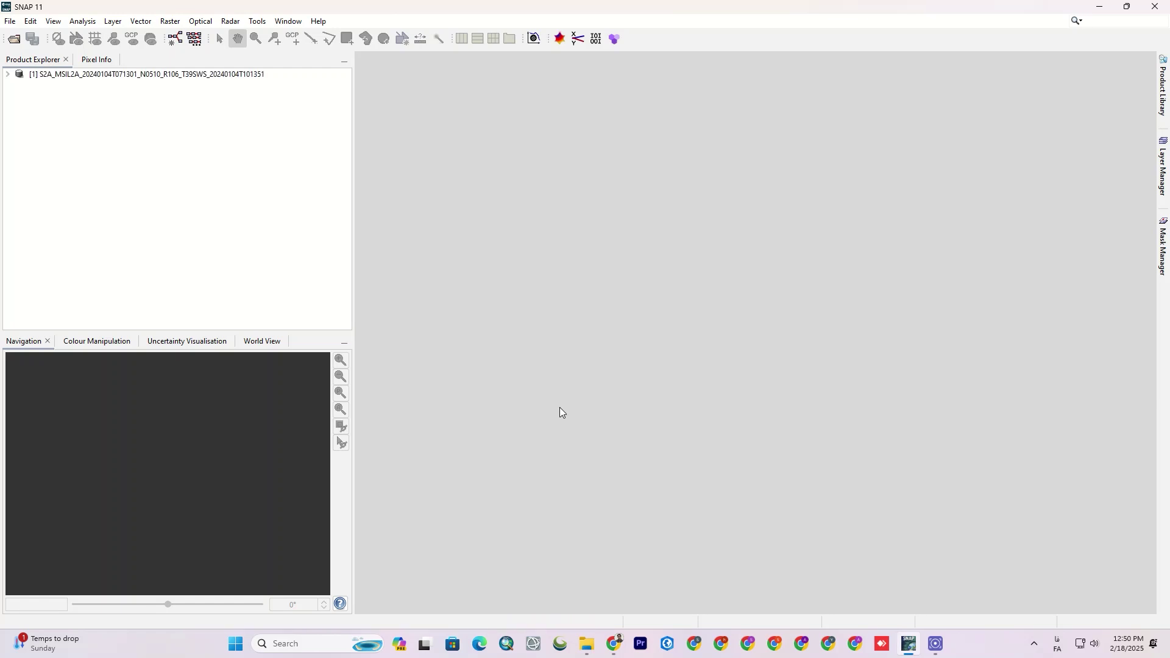
Zoom the World View globe onto product [1]'s footprint over central Iran (about 32.7°N, 51.5°E)
click(29, 76)
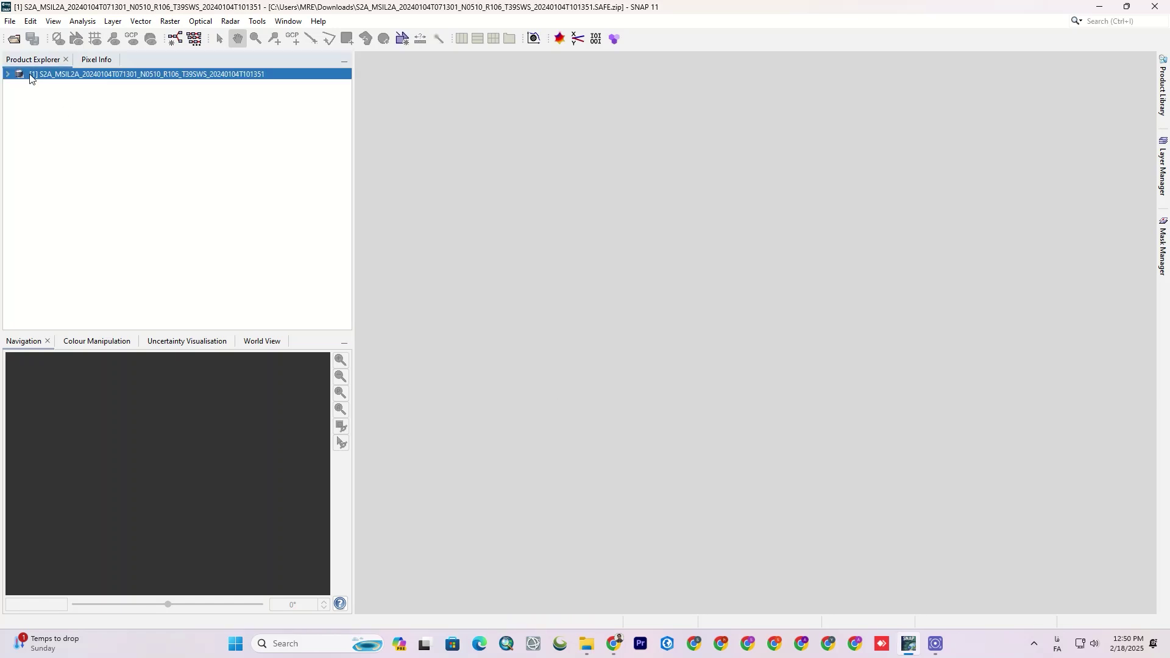
click(262, 340)
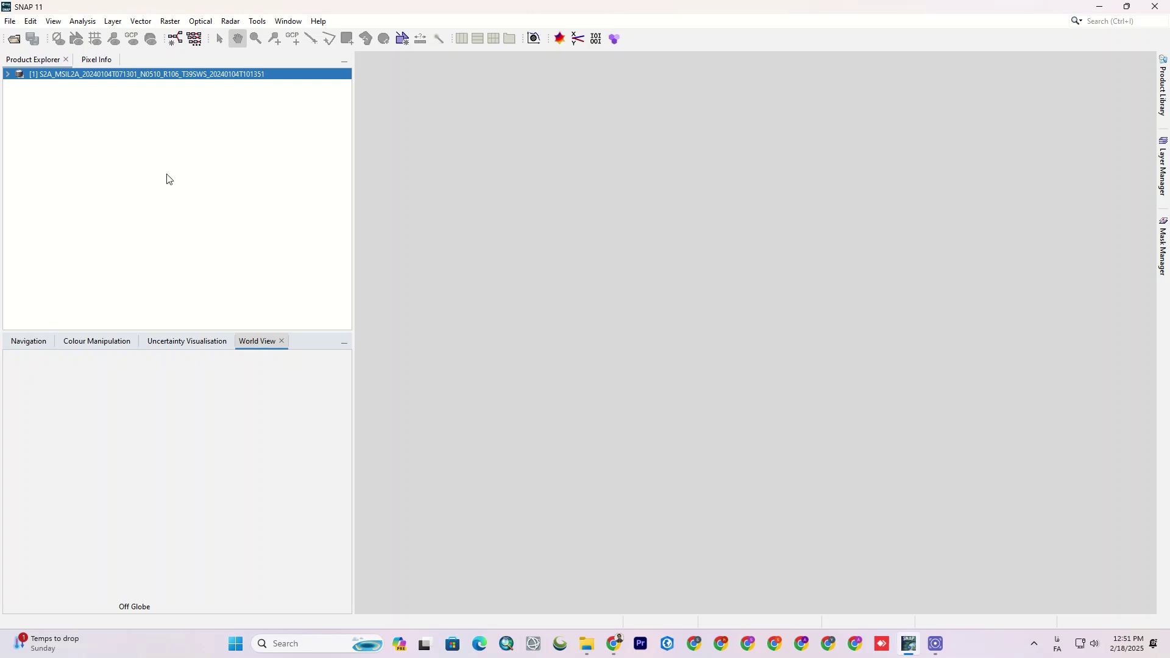
scroll(173, 488, up, 5)
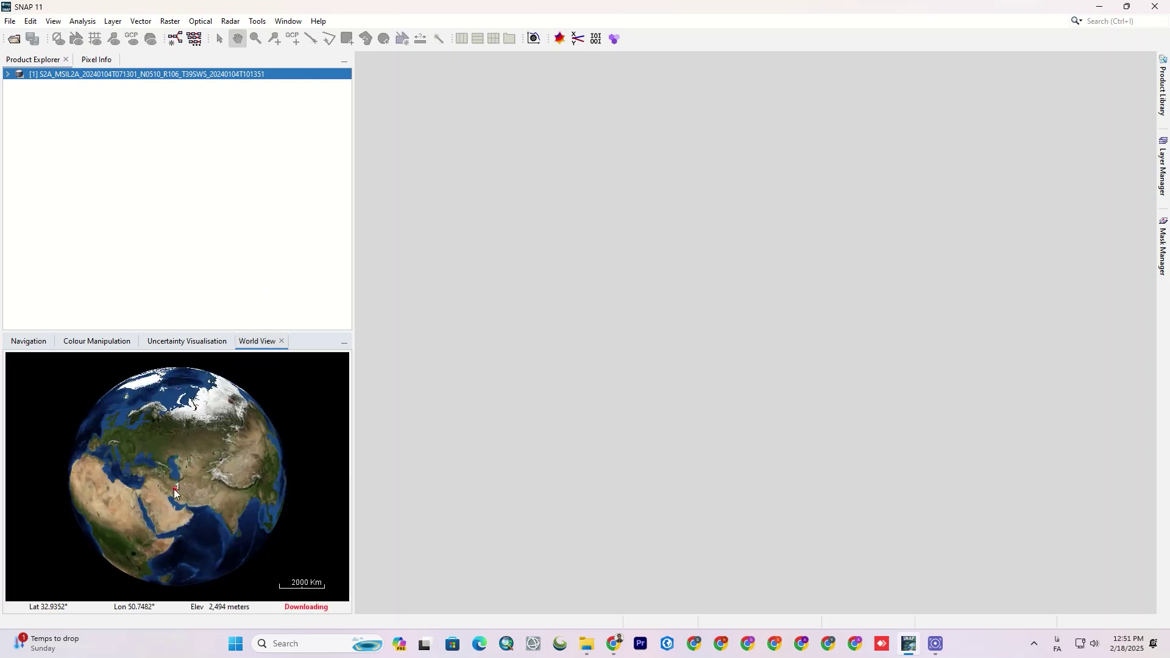
scroll(171, 522, up, 5)
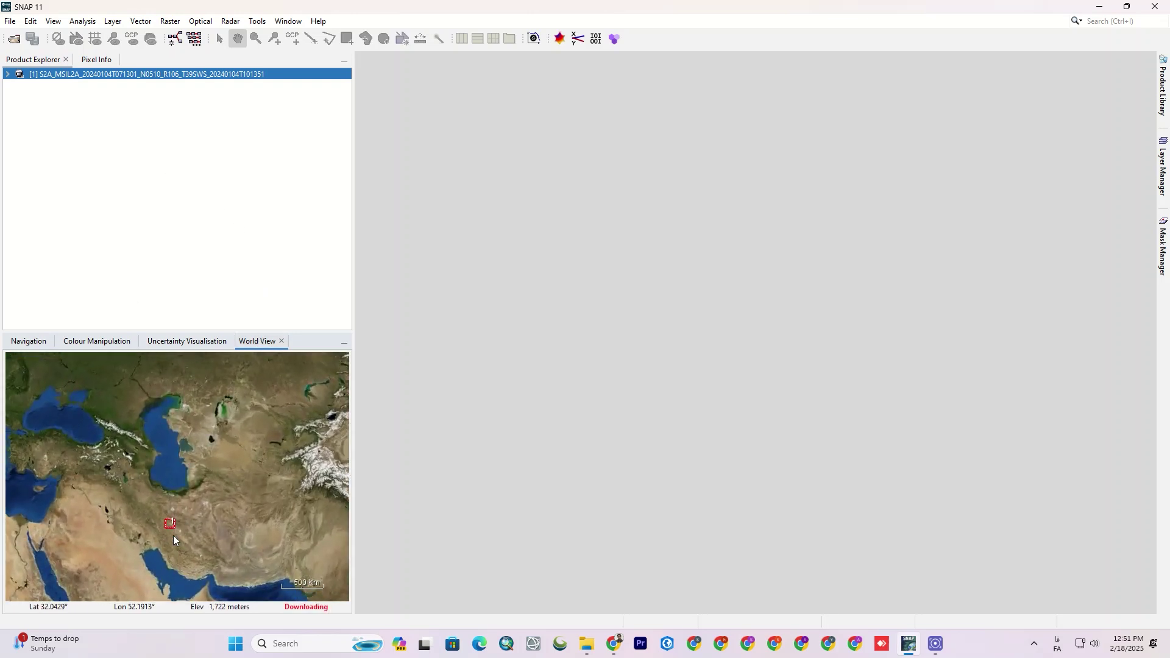
scroll(166, 548, up, 4)
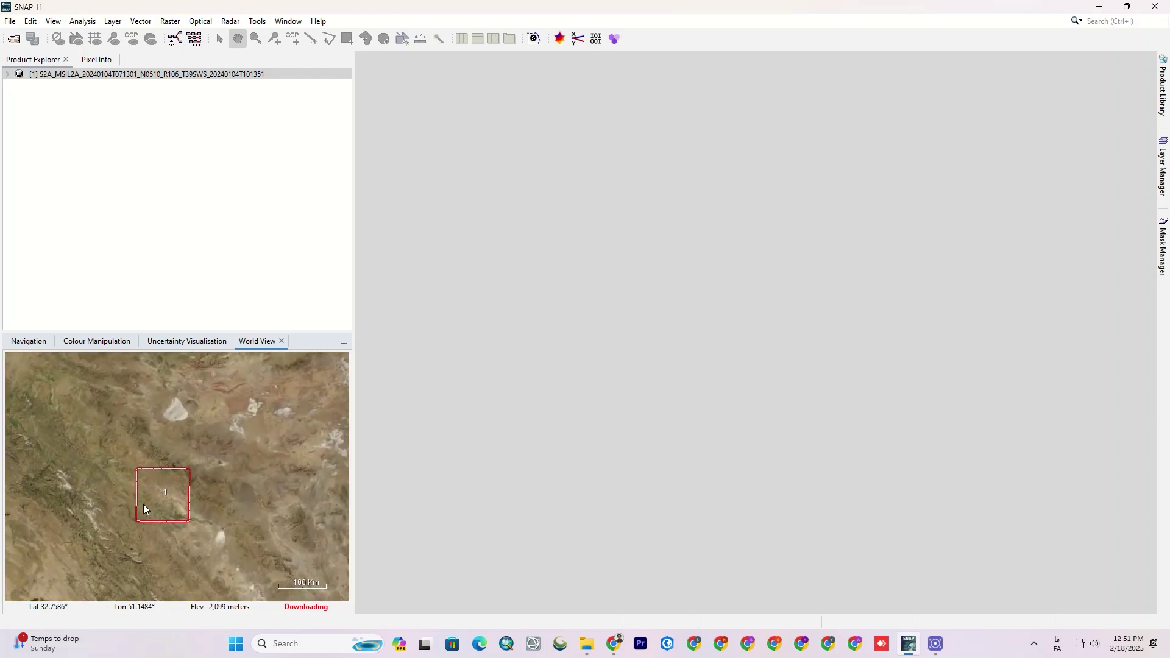
scroll(173, 509, up, 3)
scroll(176, 492, up, 2)
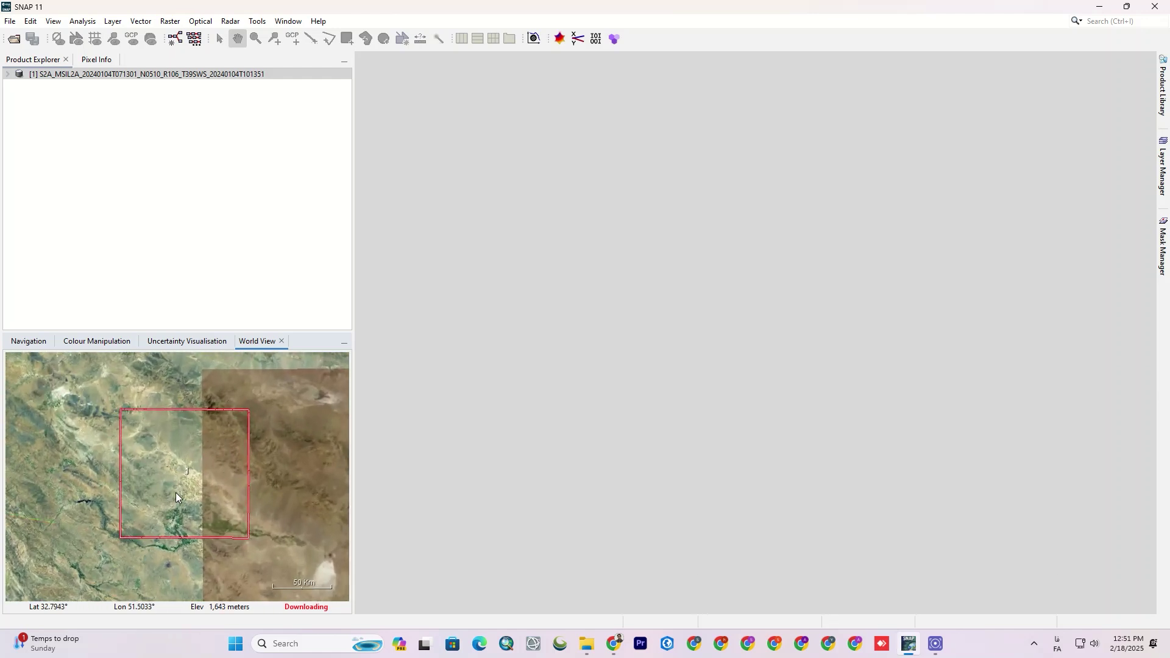
click(63, 76)
Open a Sentinel 2 MSI Natural Colors RGB window (B4, B3, B2) of product [1] and zoom in
right_click(62, 76)
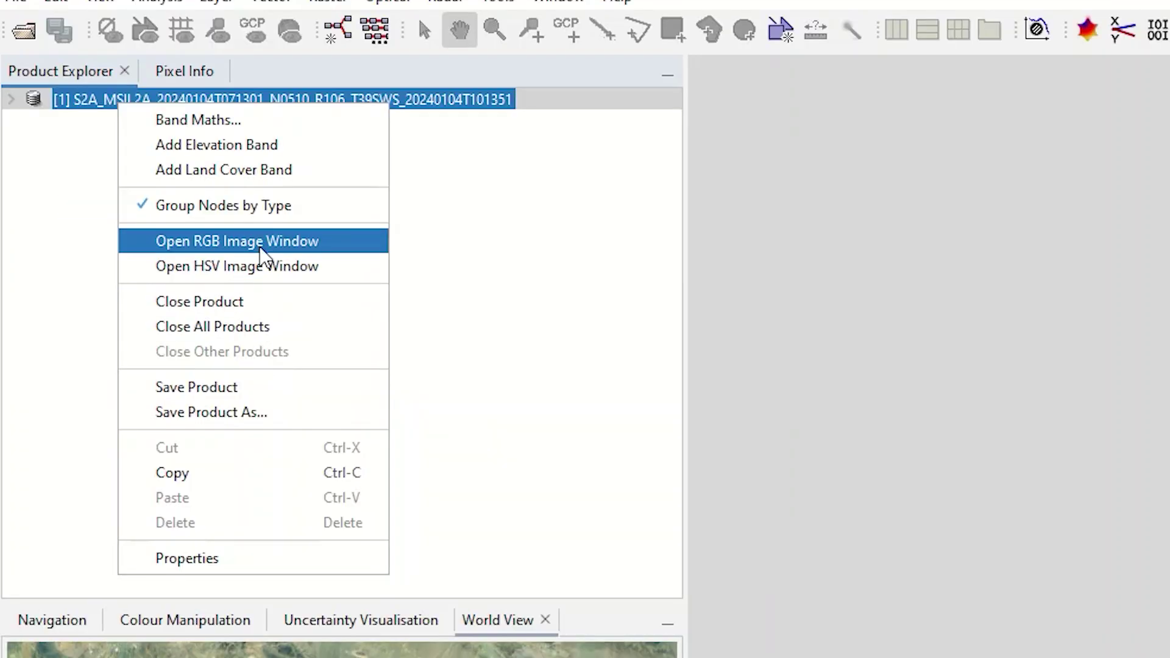
click(262, 244)
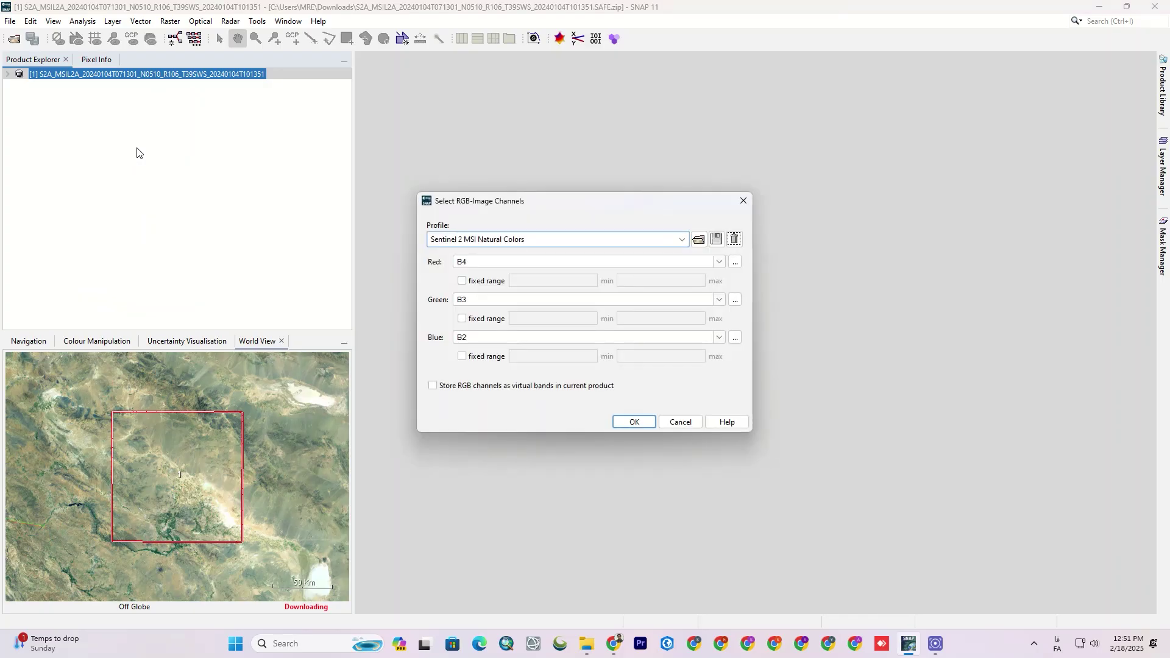
click(628, 420)
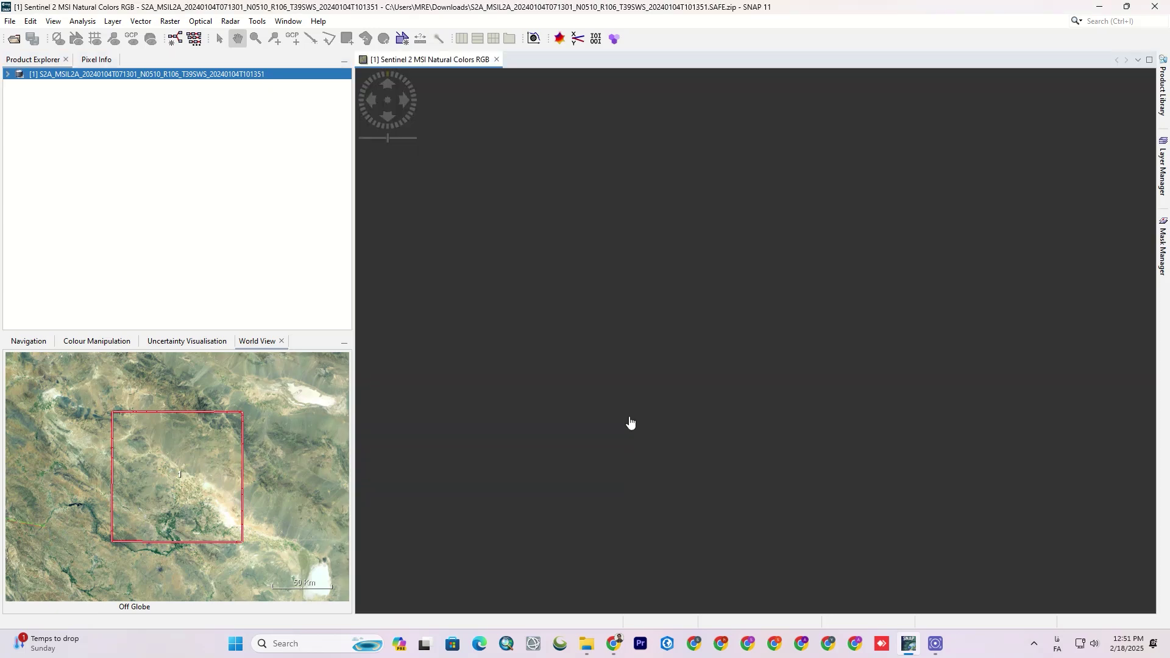
click(630, 422)
drag(697, 489, 593, 372)
scroll(628, 354, down, 4)
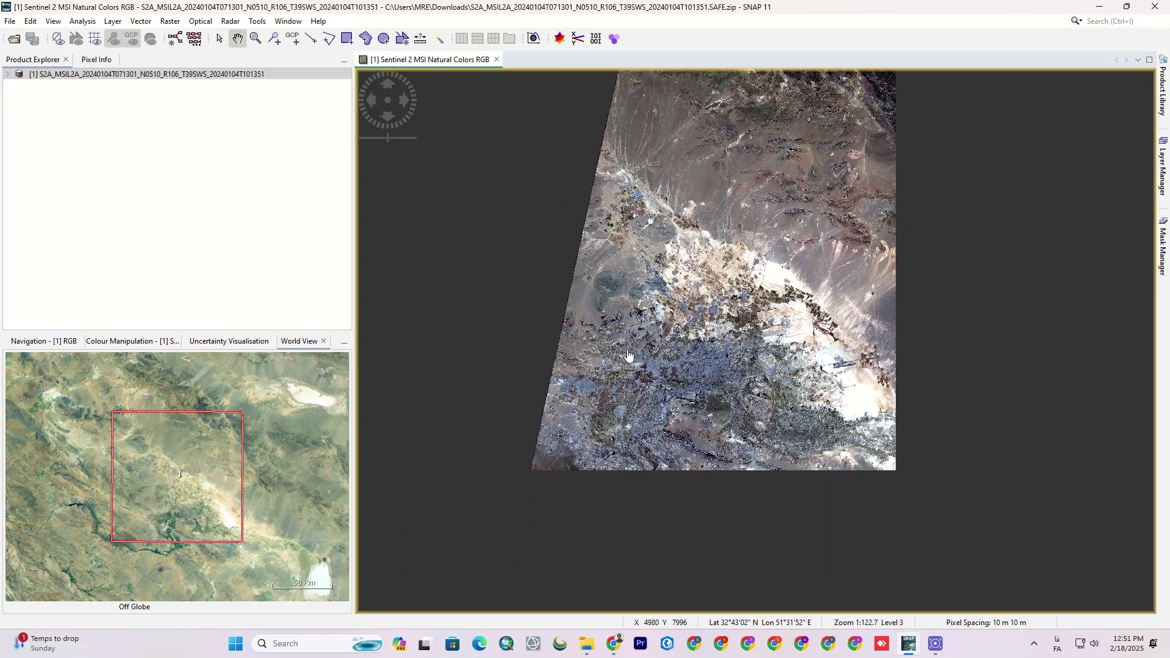
scroll(628, 355, up, 5)
scroll(628, 355, up, 1)
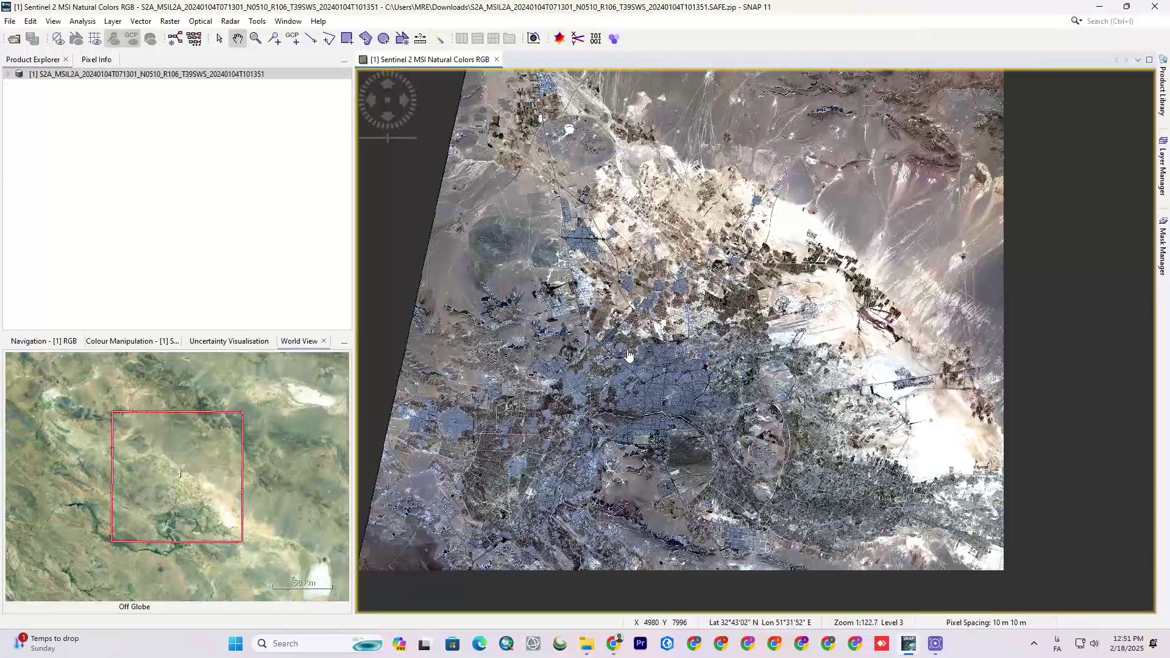
scroll(599, 395, up, 2)
scroll(598, 395, up, 1)
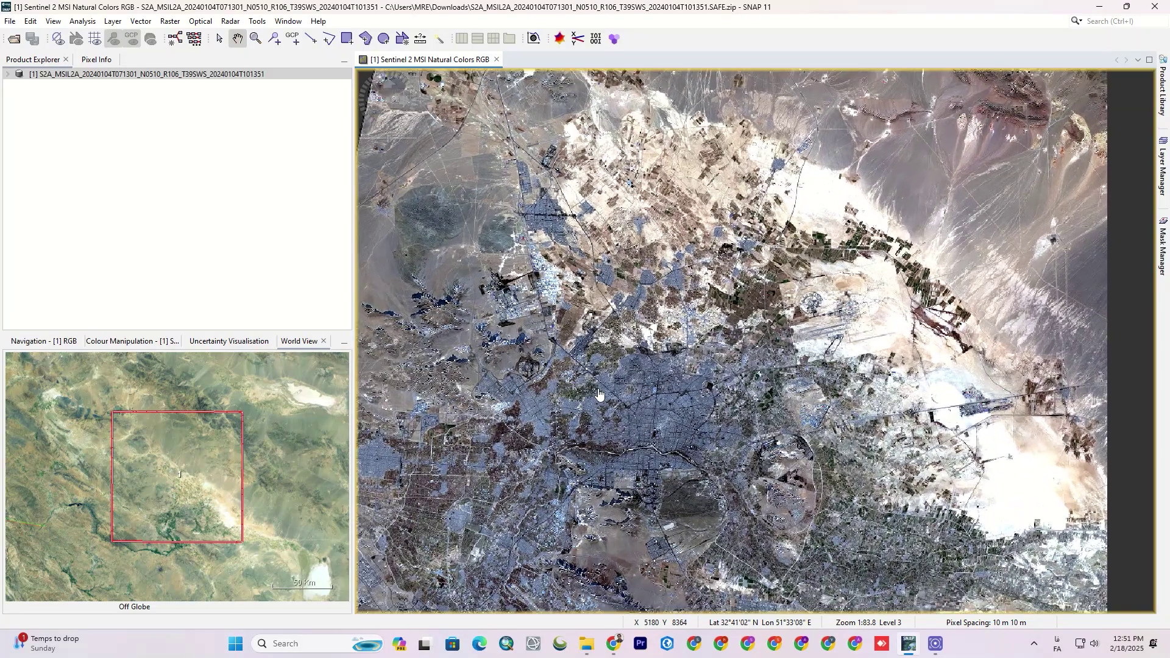
click(145, 74)
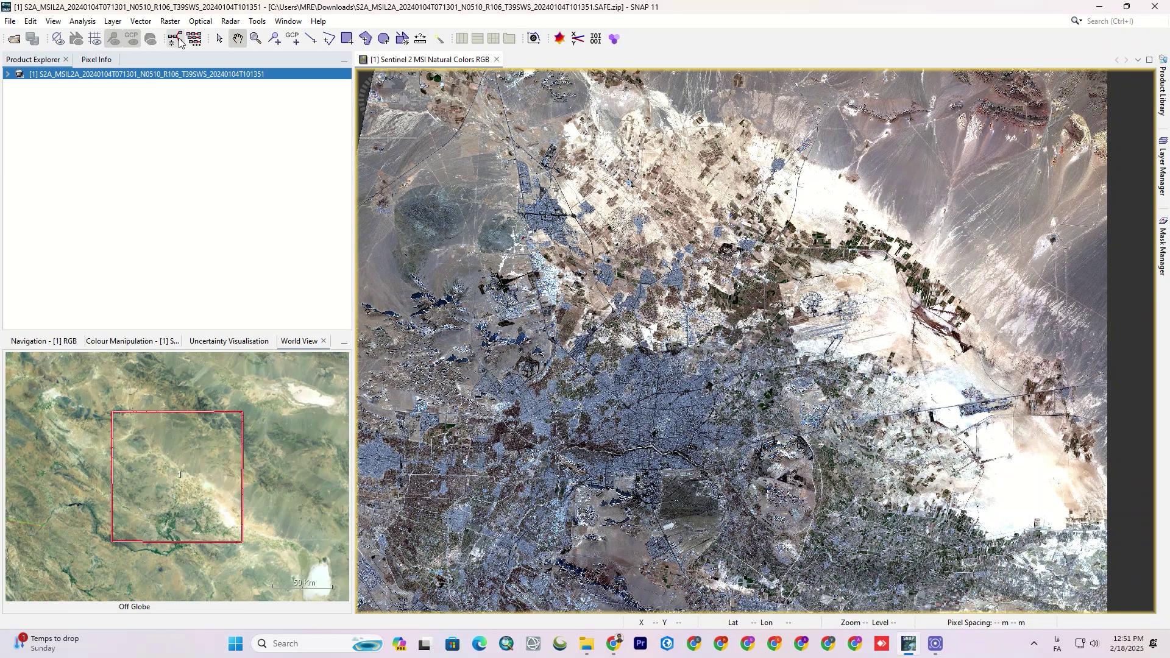
In the Plugins manager's Downloaded tab, open the Add Plugins chooser for *.nbm files
click(254, 22)
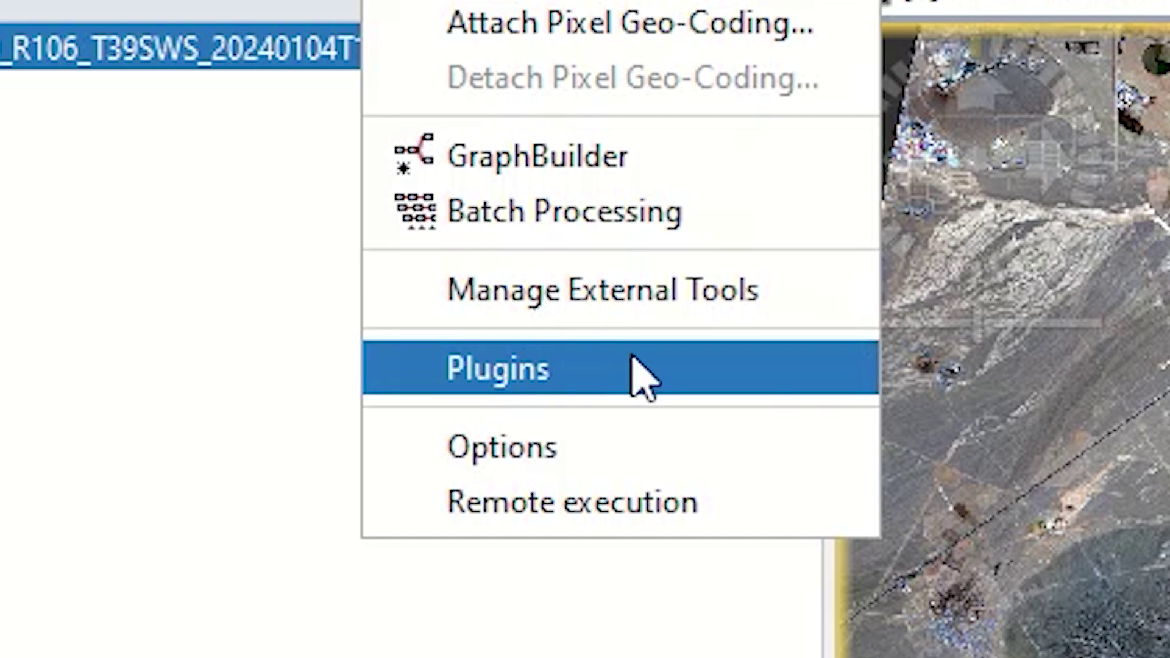
click(674, 374)
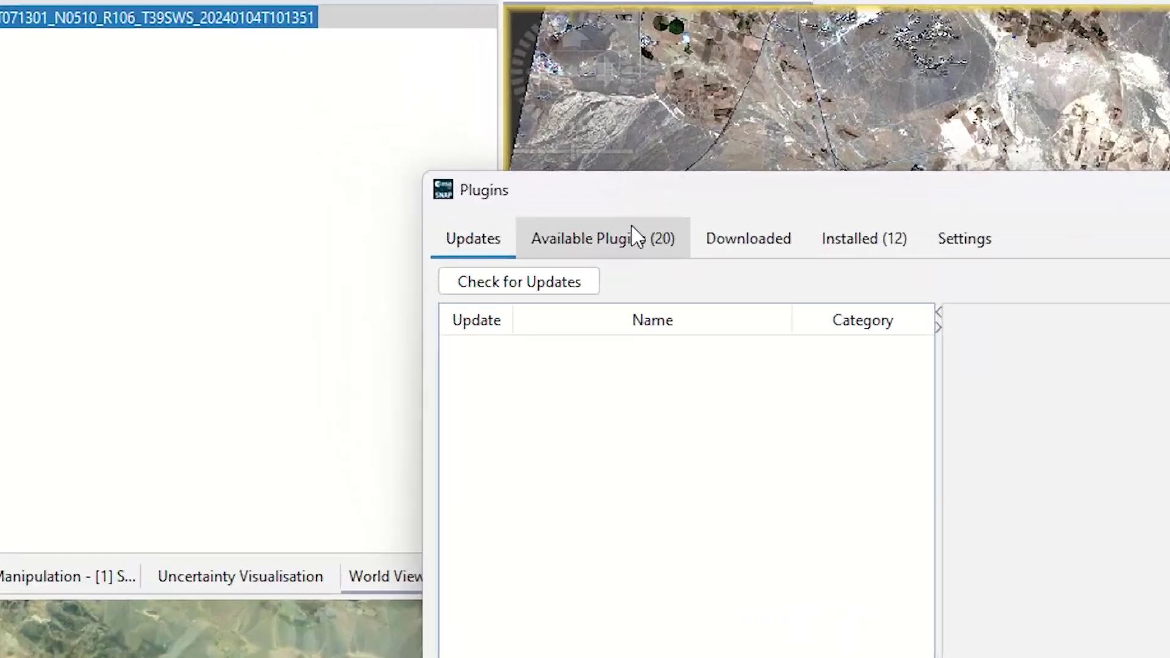
click(416, 178)
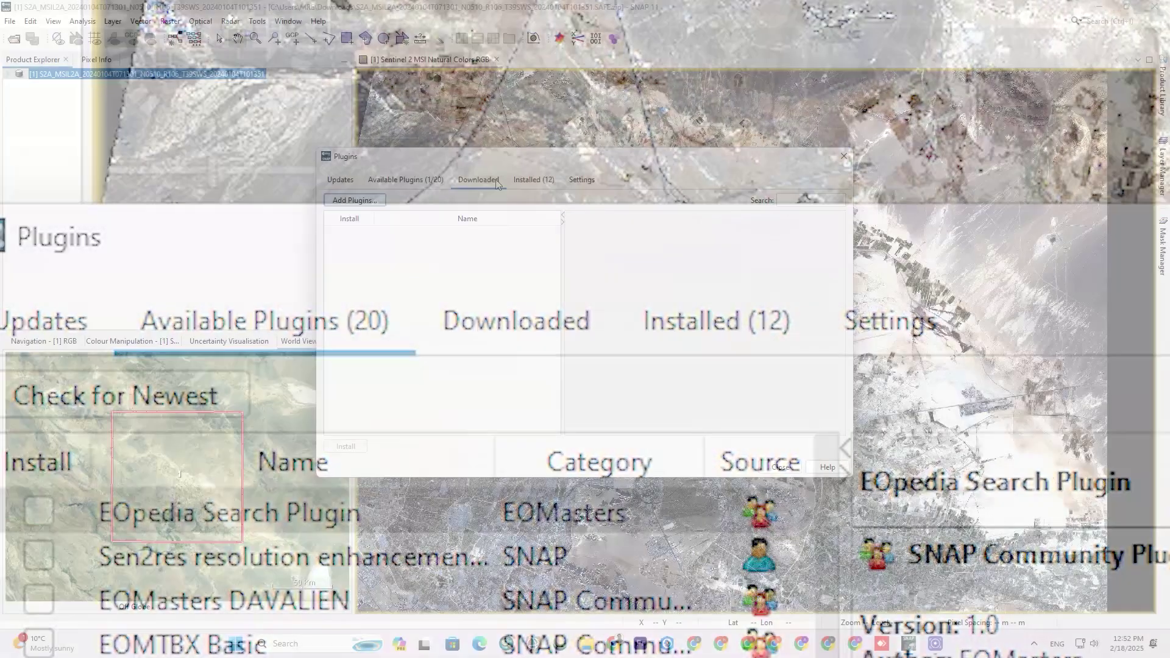
click(681, 321)
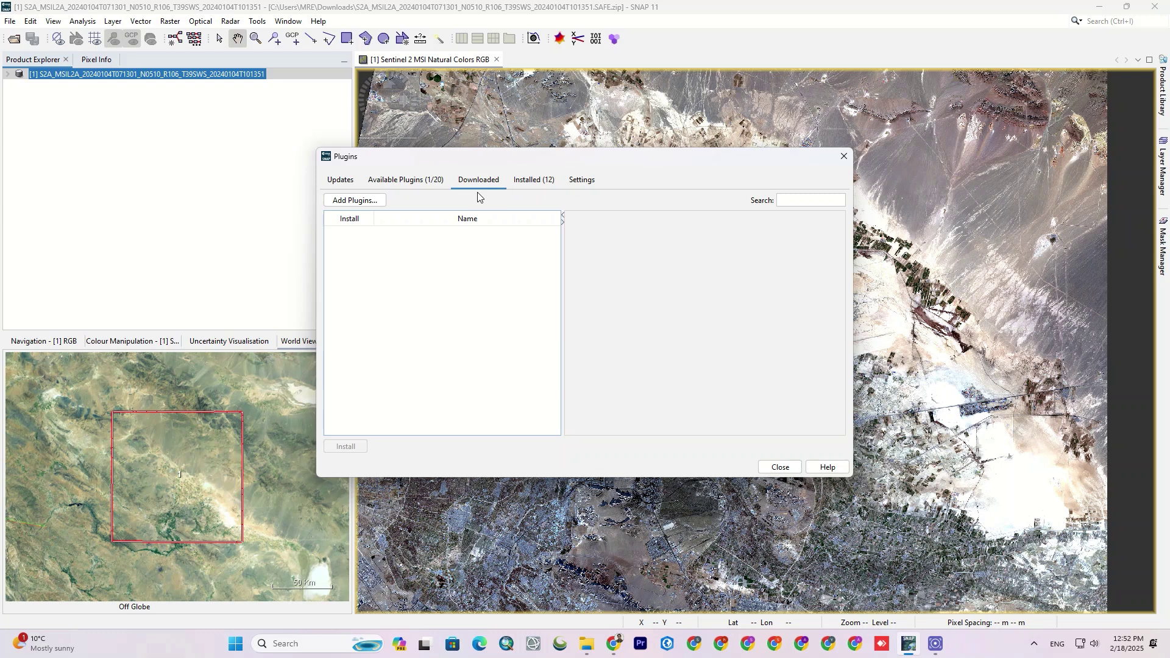
click(368, 201)
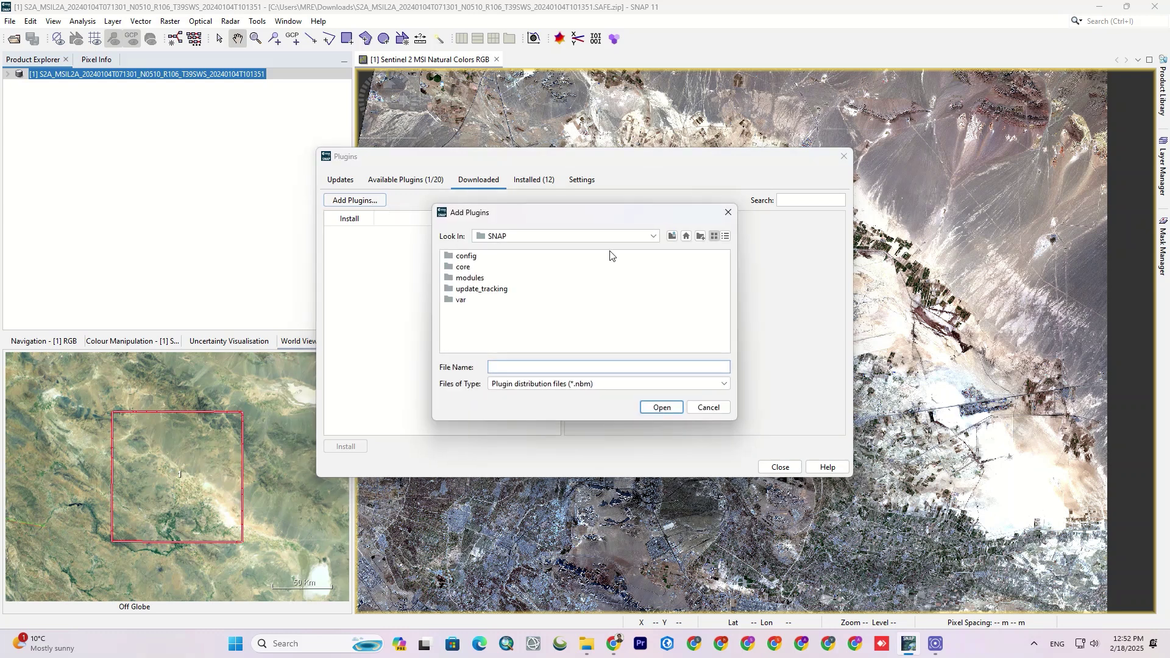
Search Available Plugins for 'sen2res' and mark the Sen2res resolution enhancement operator 1.1 for installation
click(727, 212)
click(405, 179)
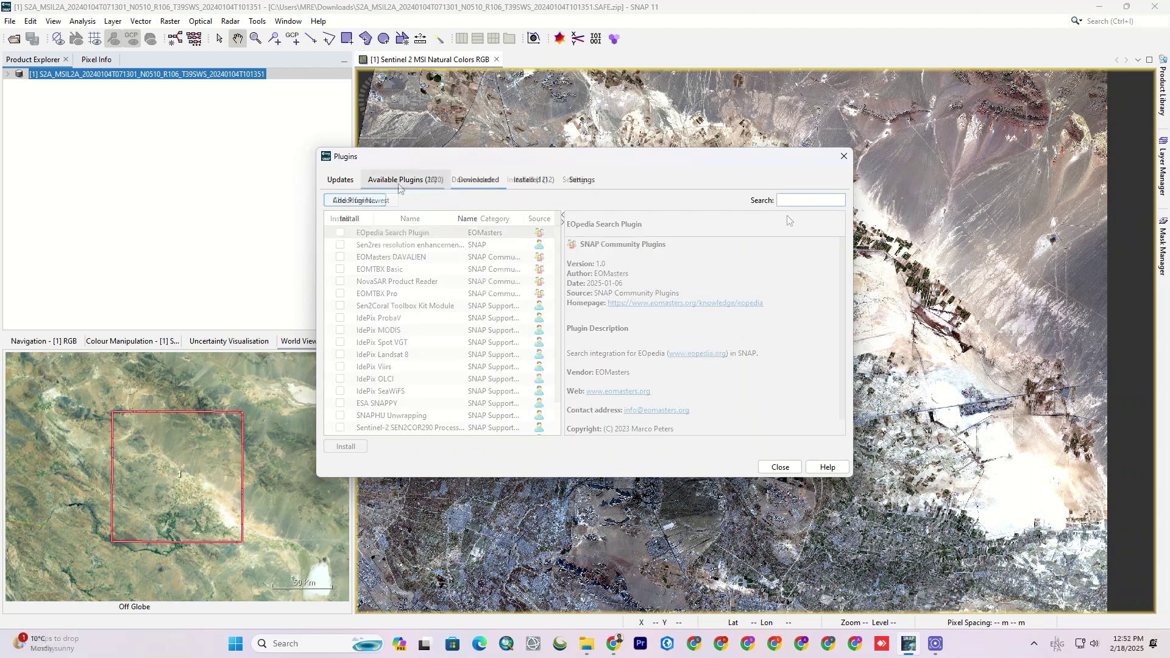
key(alt+shift)
text(ر)
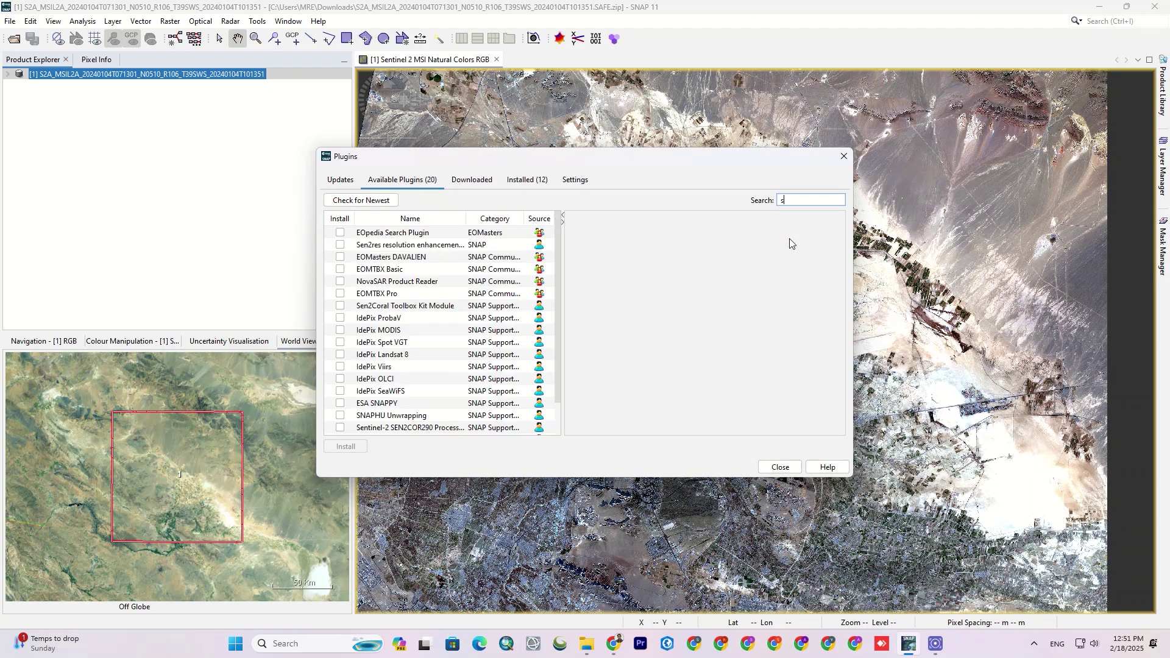
text(sen)
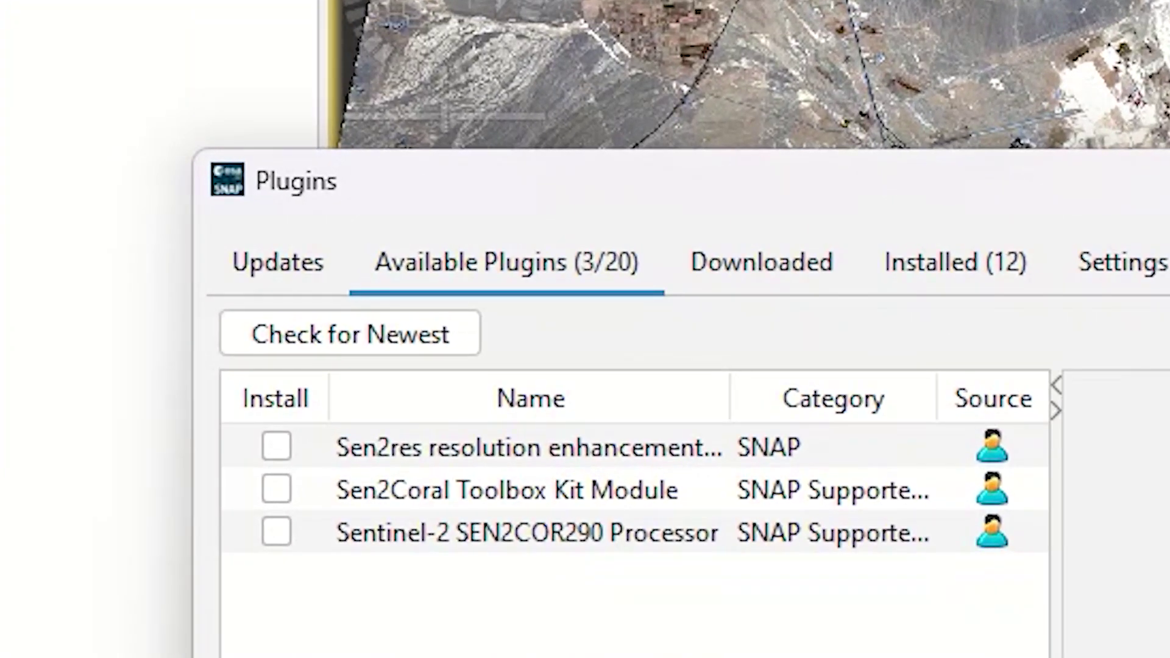
text(2res)
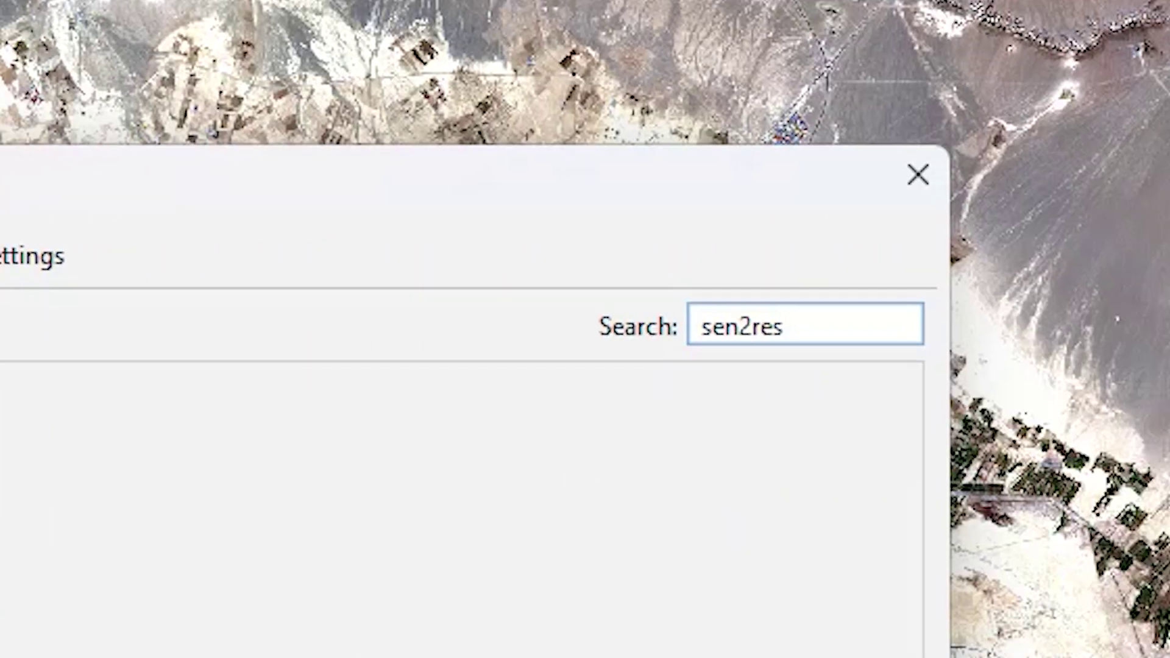
click(112, 279)
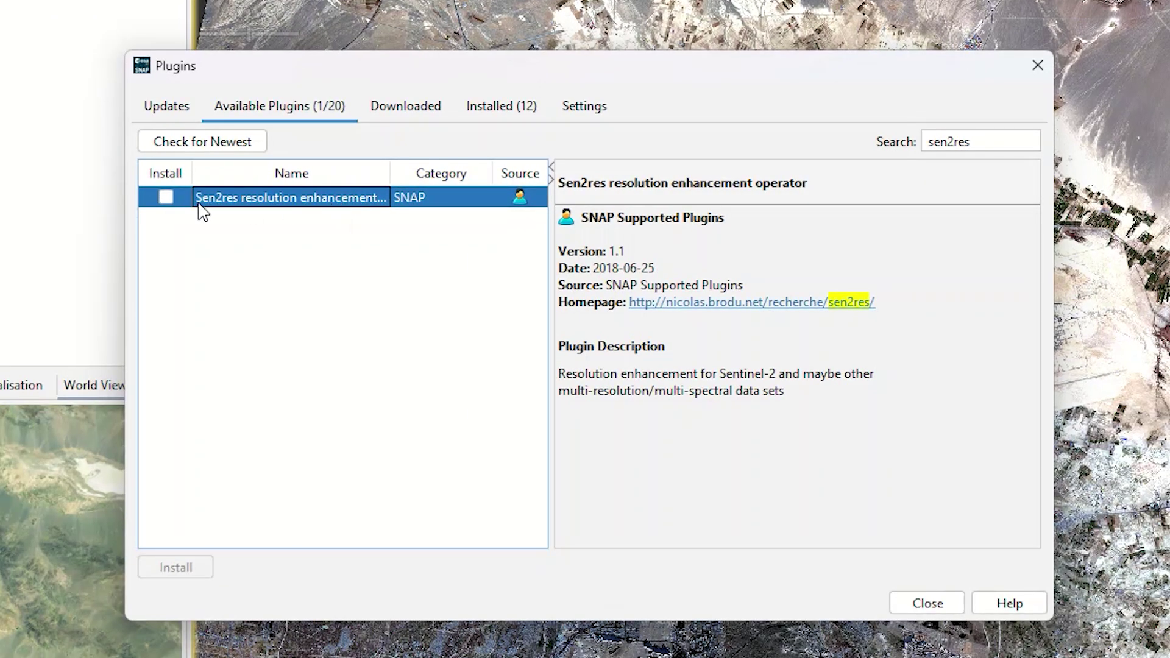
click(166, 197)
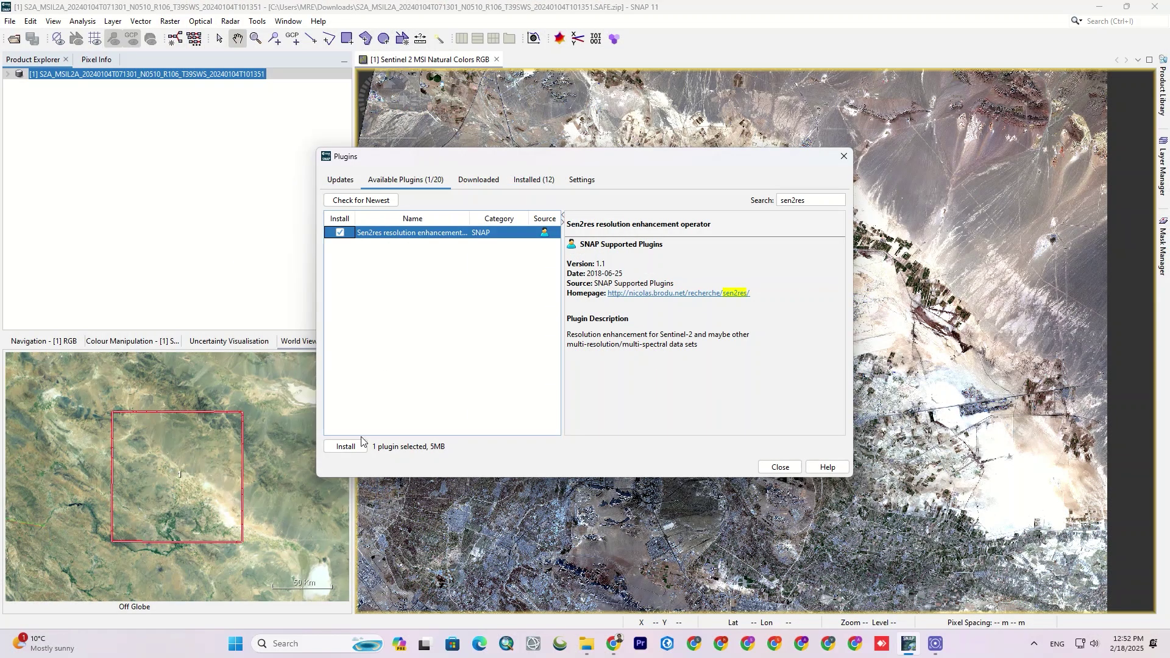
Install the Sen2res plugin, accepting the license and choosing Restart Later
click(191, 575)
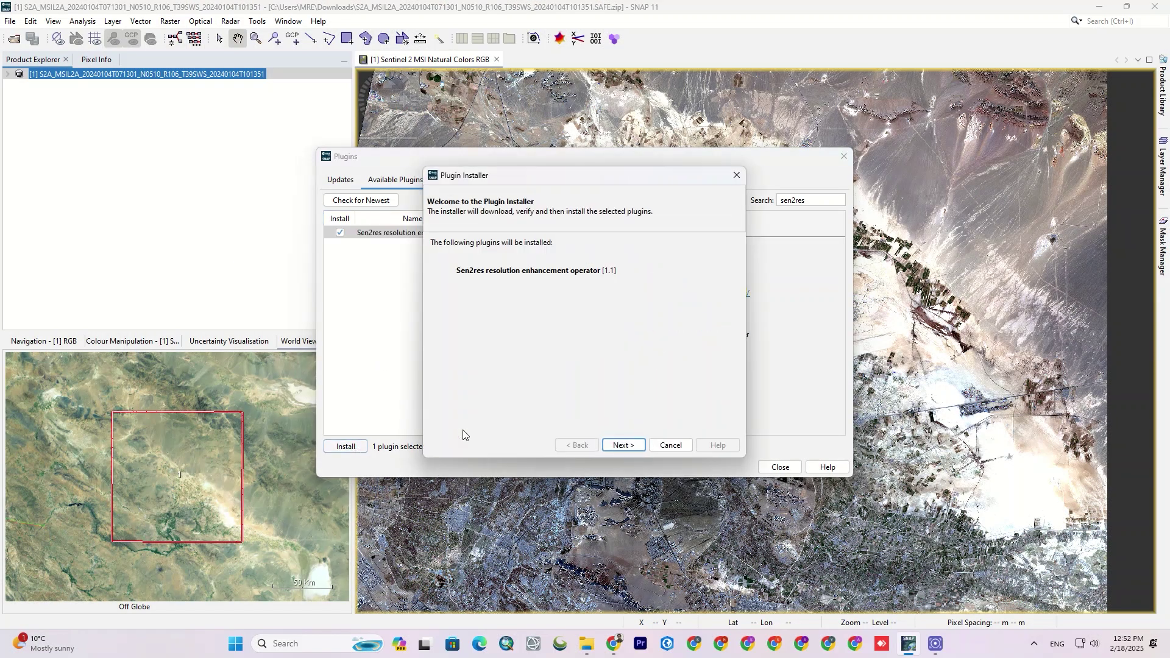
click(639, 447)
click(548, 421)
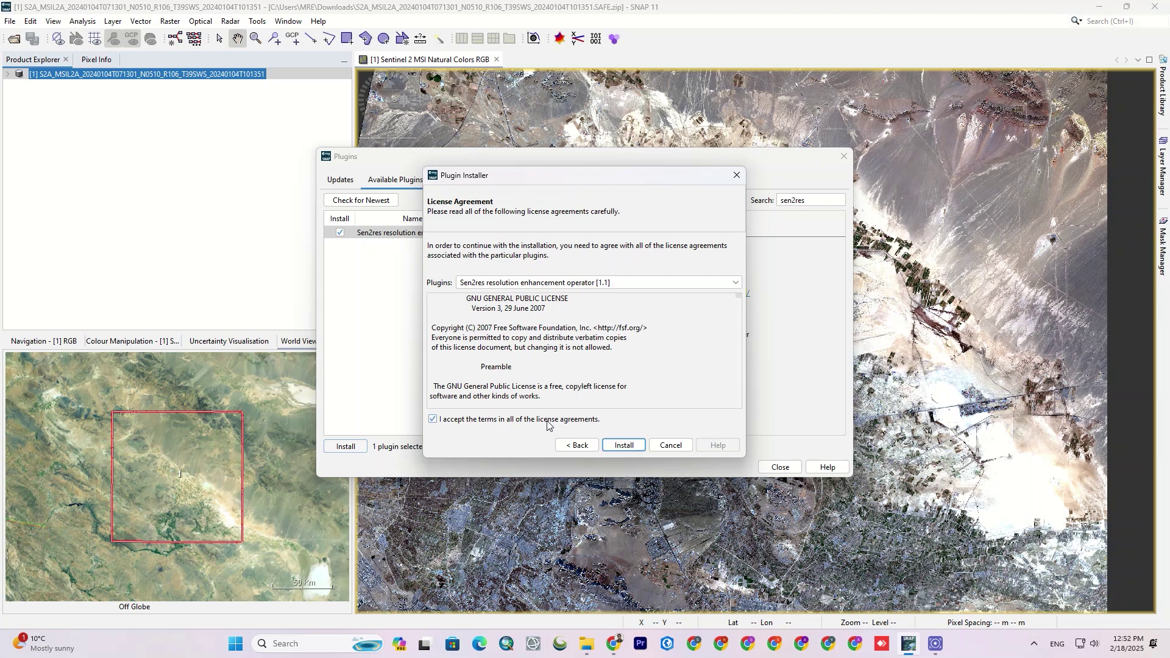
click(616, 444)
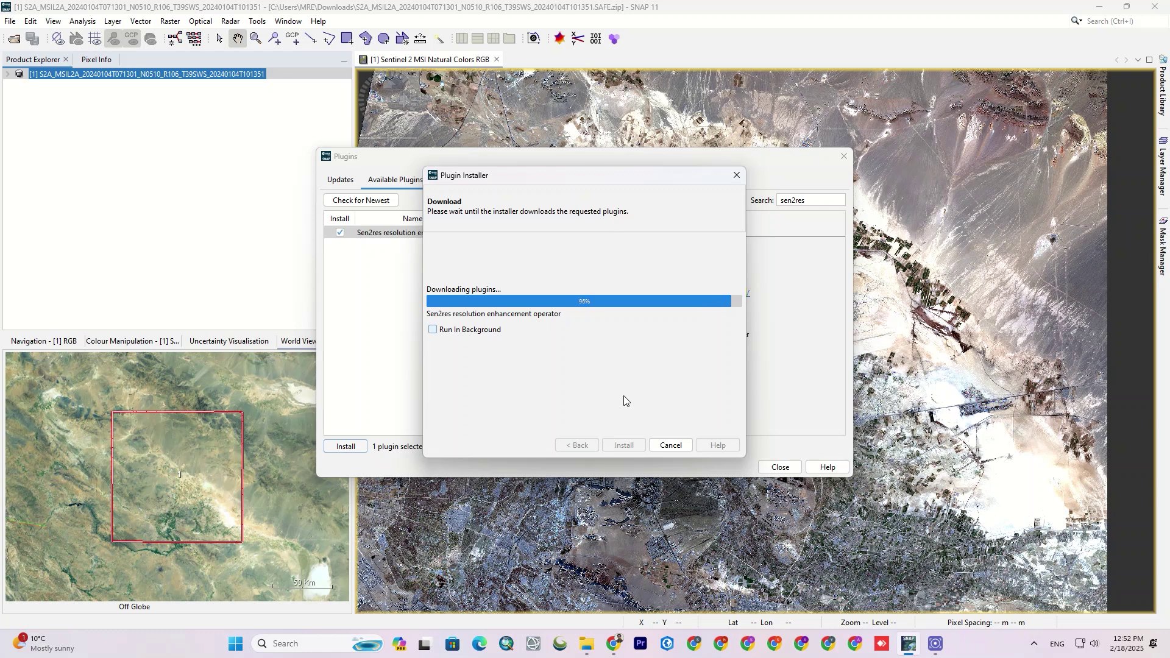
click(651, 444)
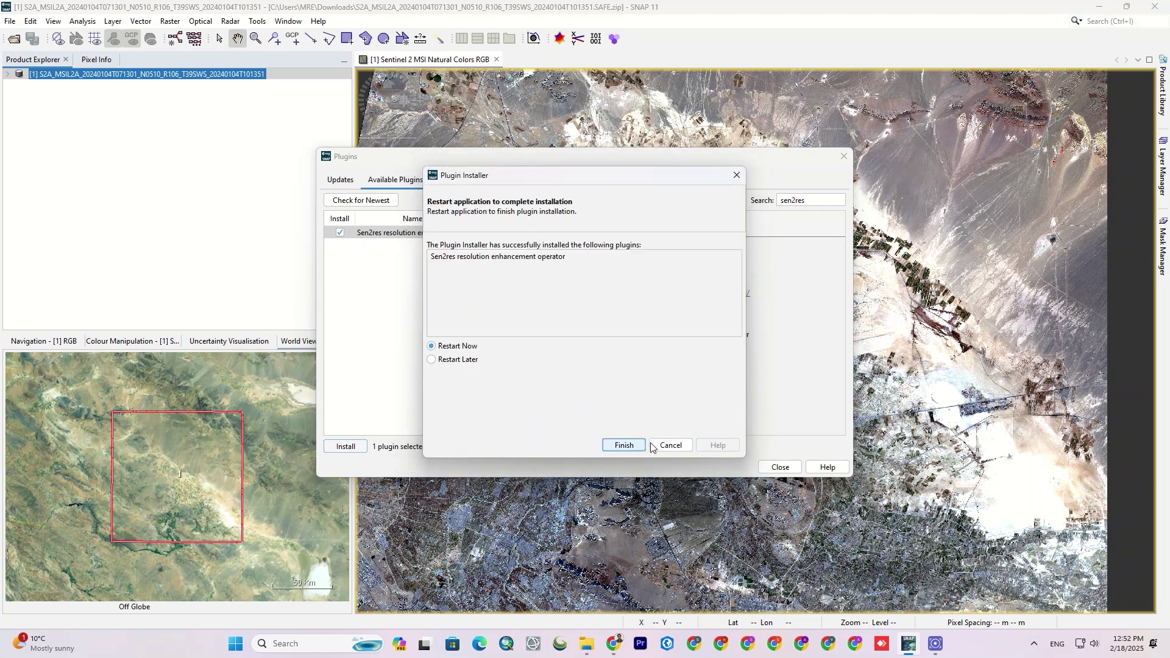
click(455, 360)
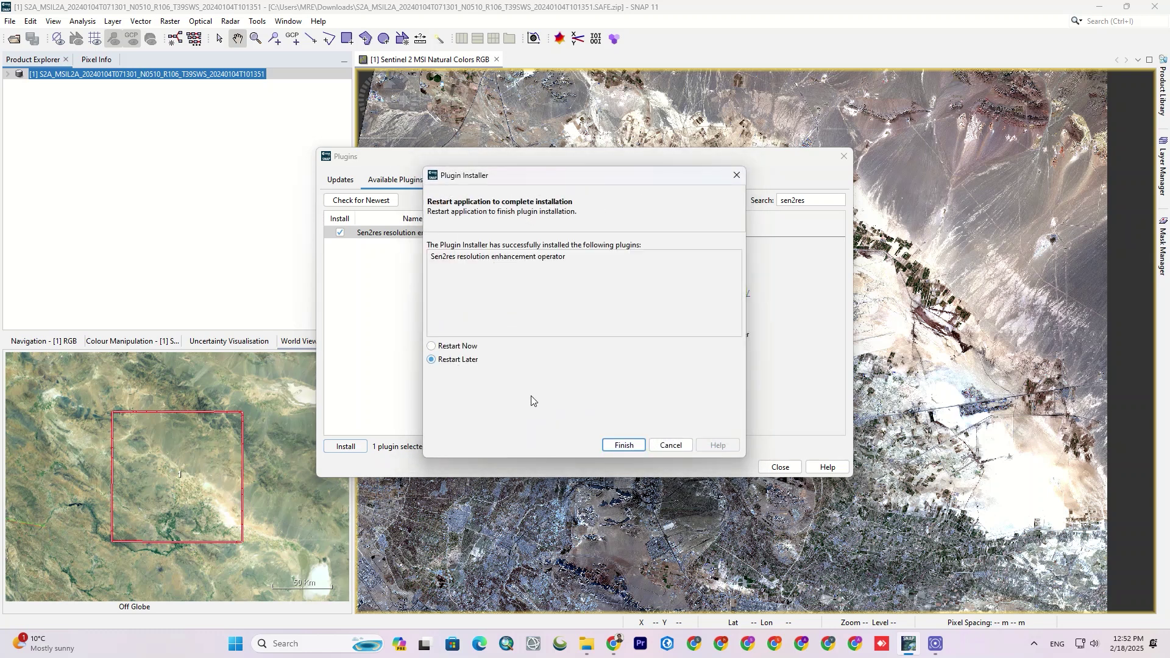
click(615, 445)
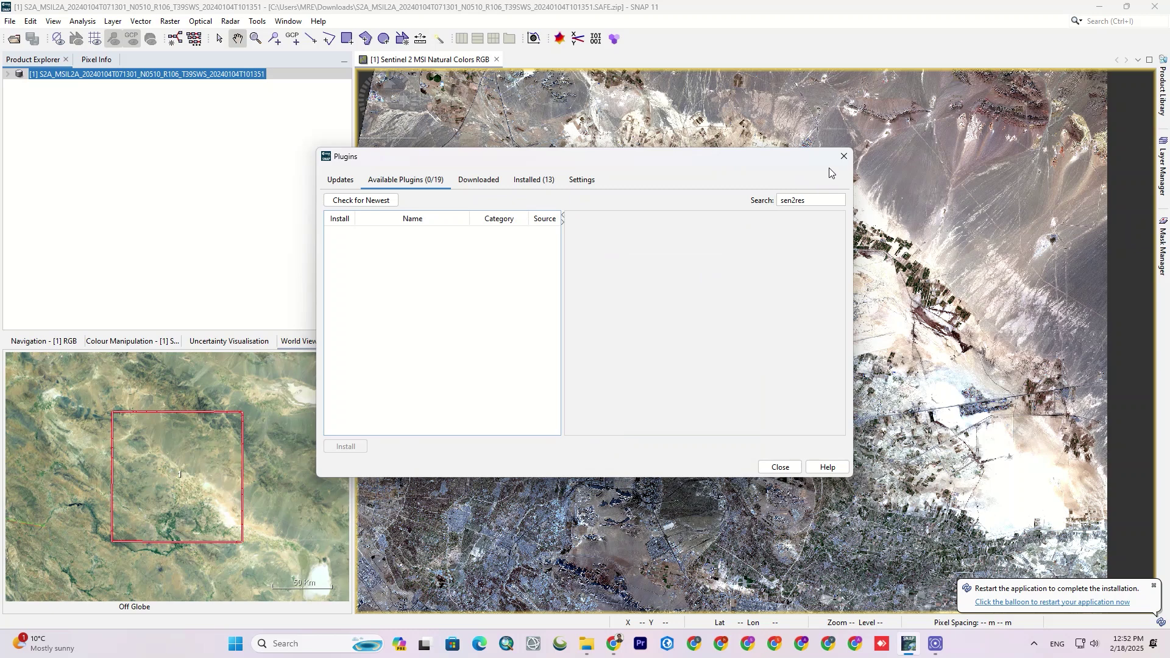
Close the Plugins window and restart SNAP from the restart notification
click(843, 157)
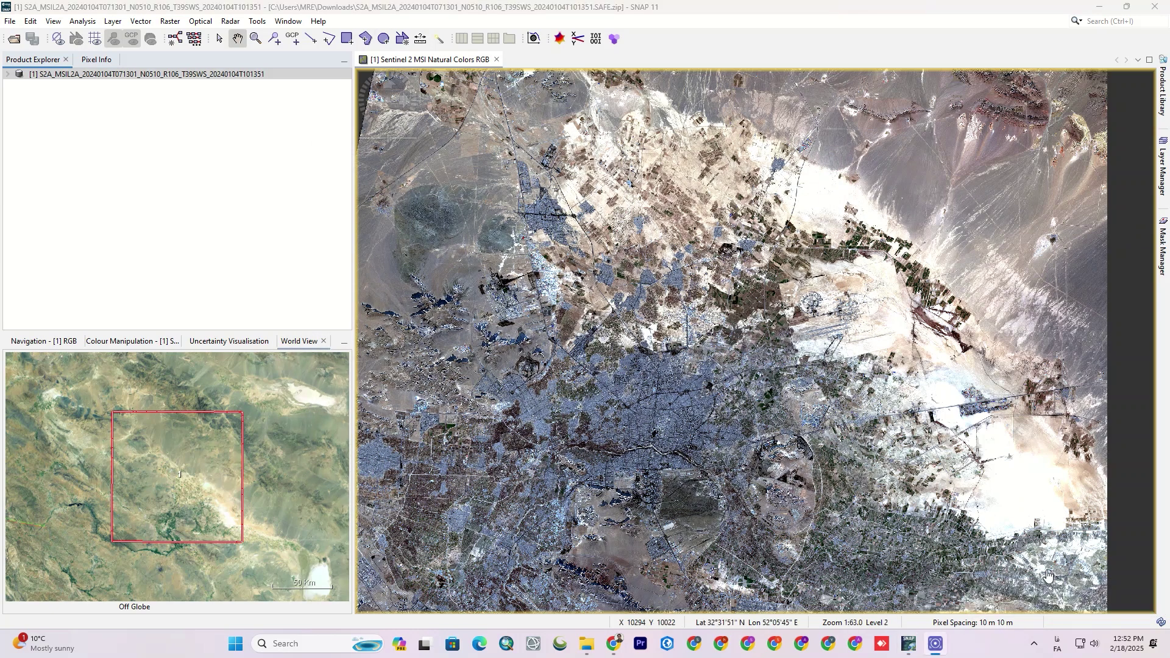
mouse_move(1164, 623)
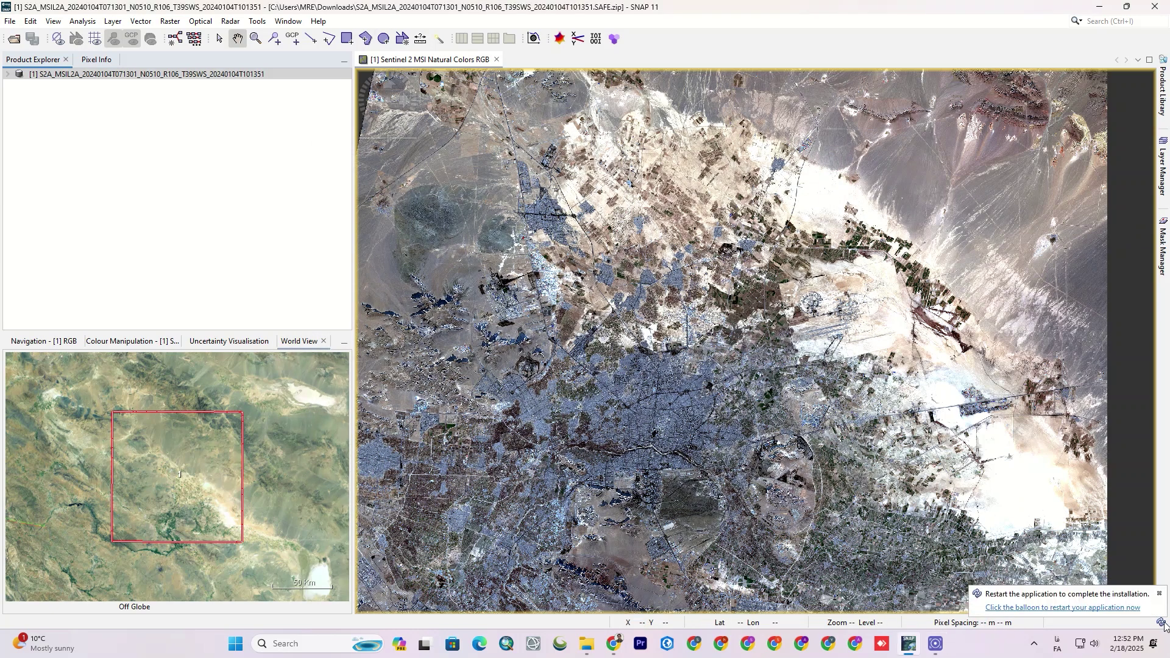
click(1047, 608)
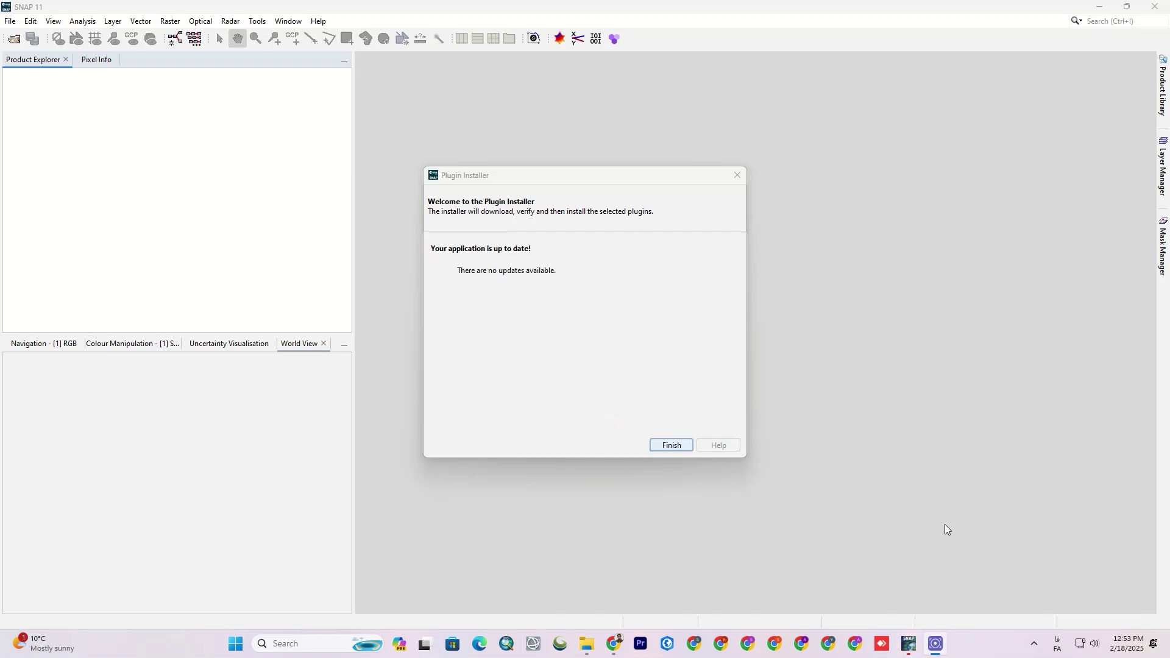
Reload the S2A_MSIL2A_20240104 .SAFE zip from Downloads as product [1] and select it
click(670, 445)
click(587, 644)
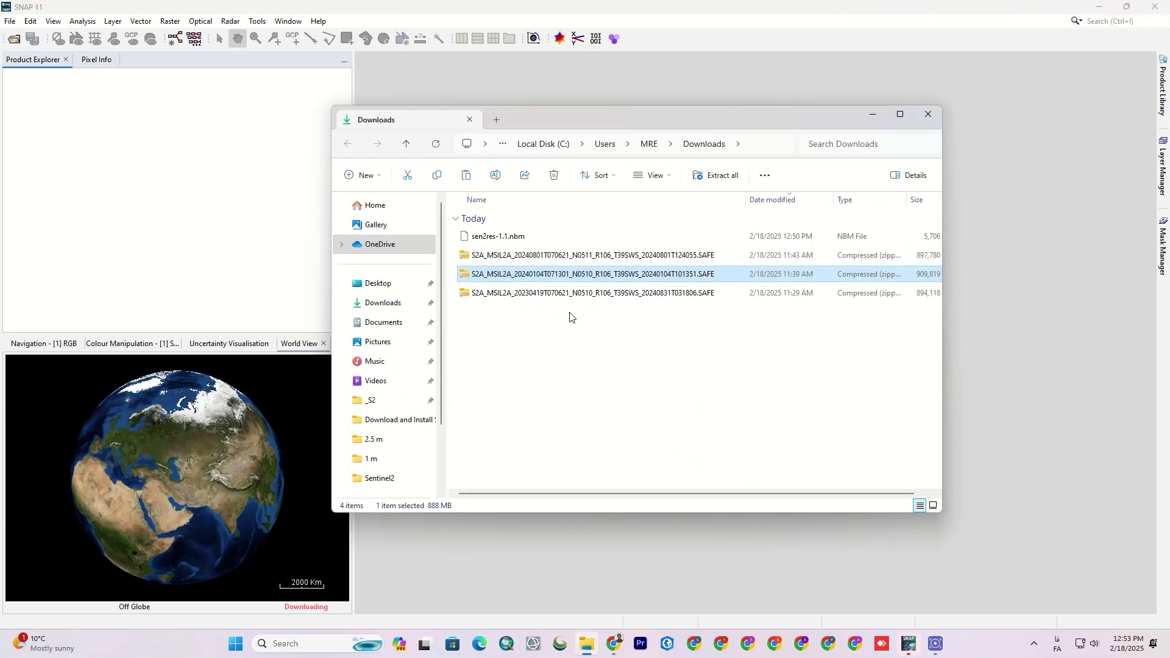
drag(557, 277, 249, 234)
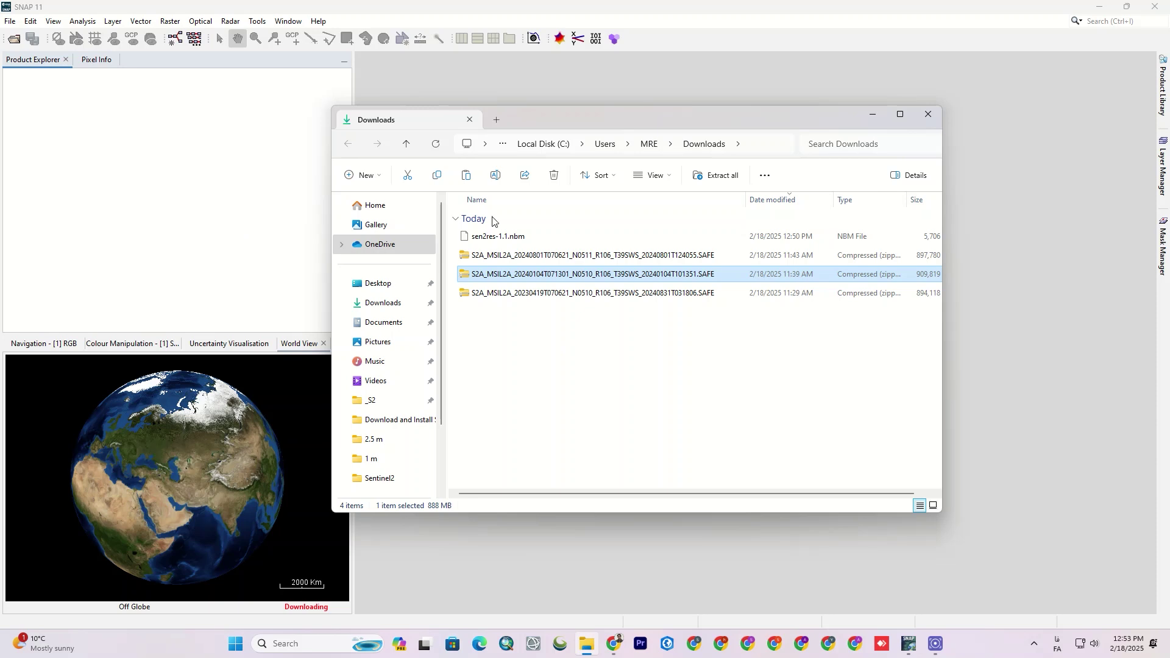
click(860, 118)
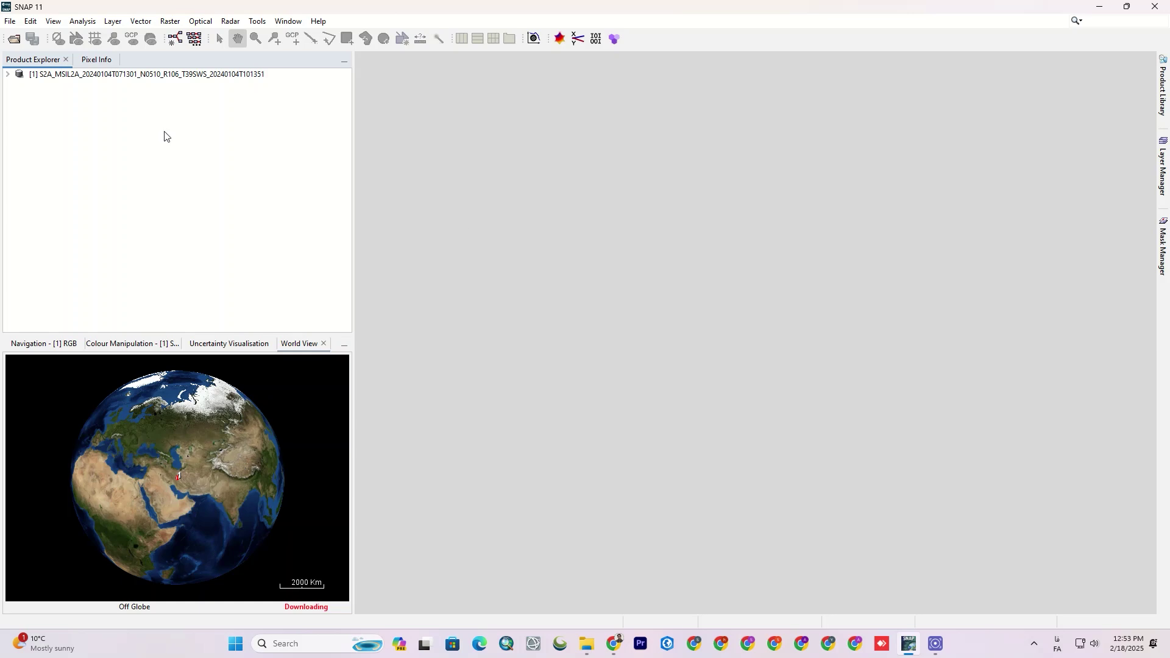
click(102, 76)
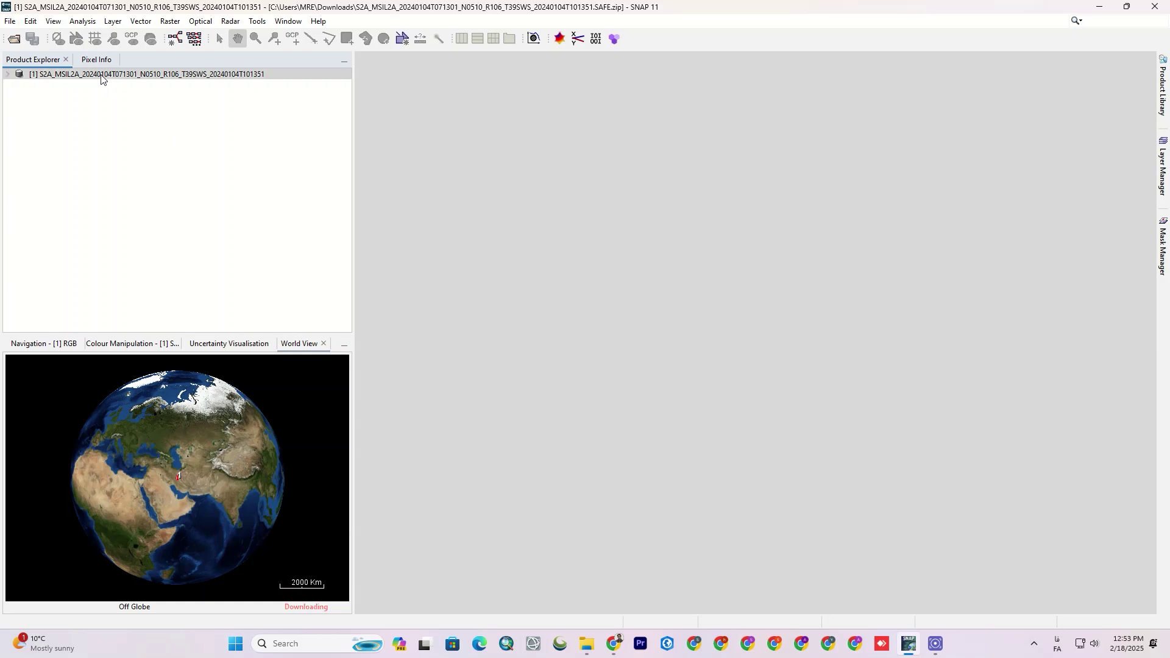
click(206, 22)
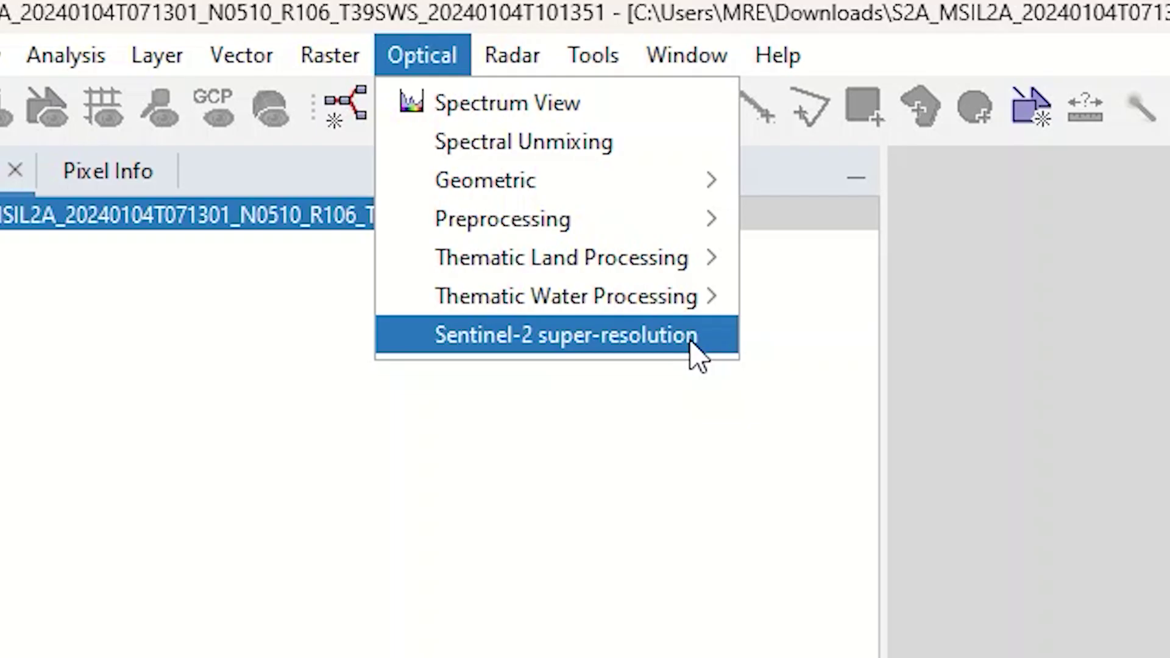
Open Sentinel-2 super-resolution and define a 1134 × 1218 pixel subset at 5,166, 8,274 with all bands
click(868, 452)
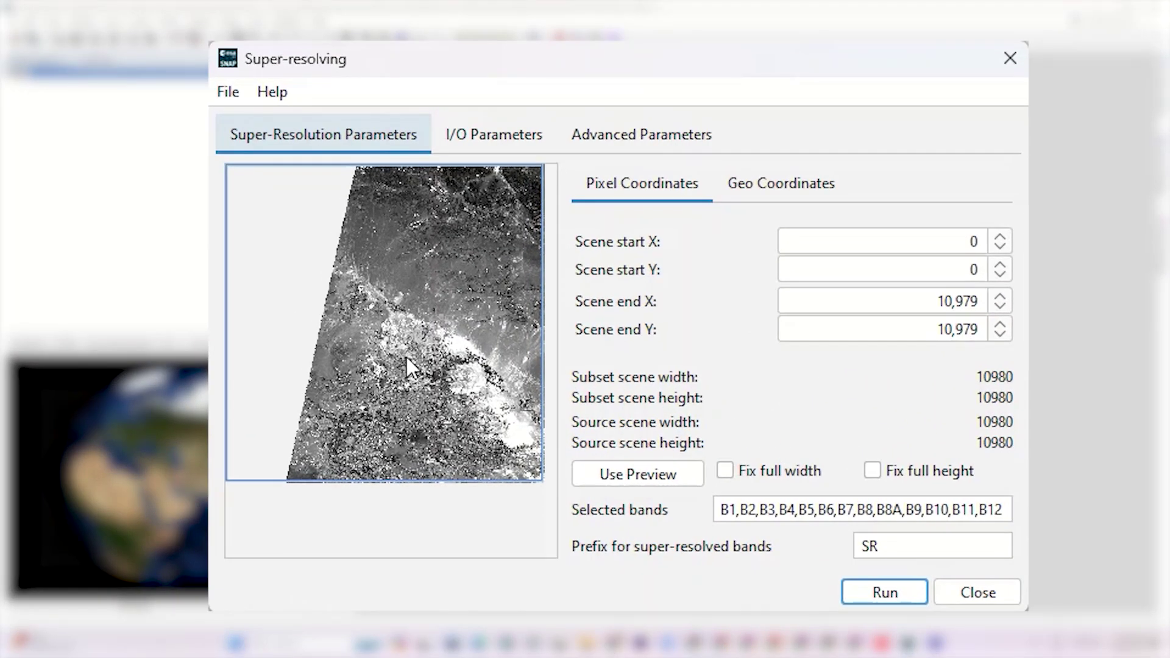
drag(228, 168, 388, 427)
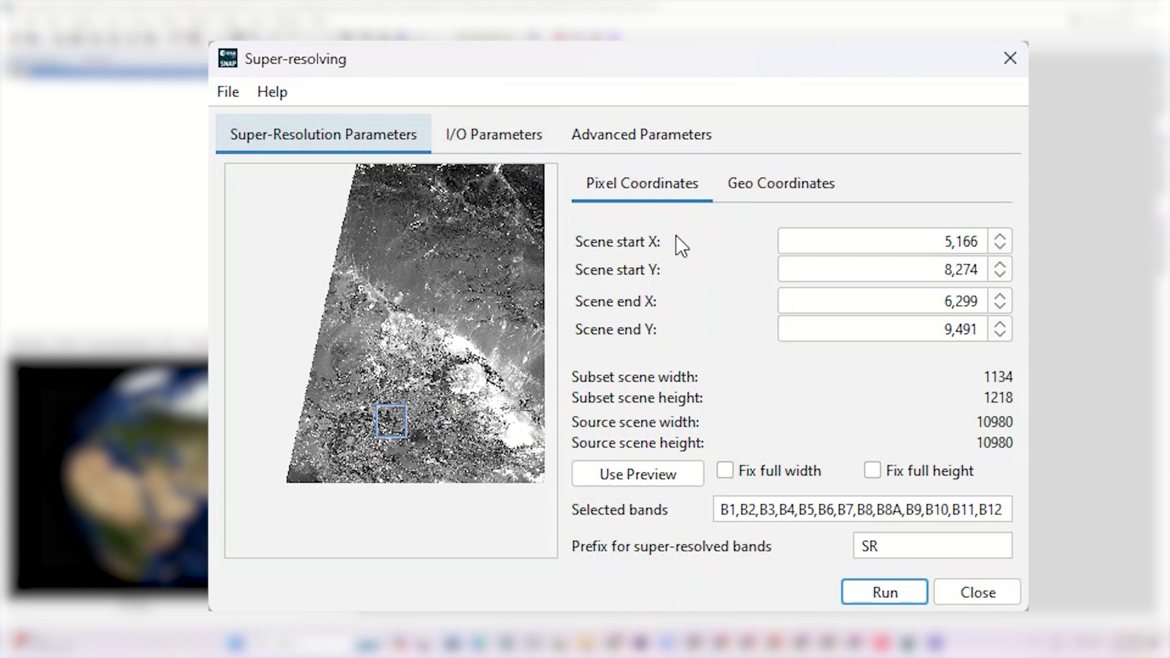
click(779, 185)
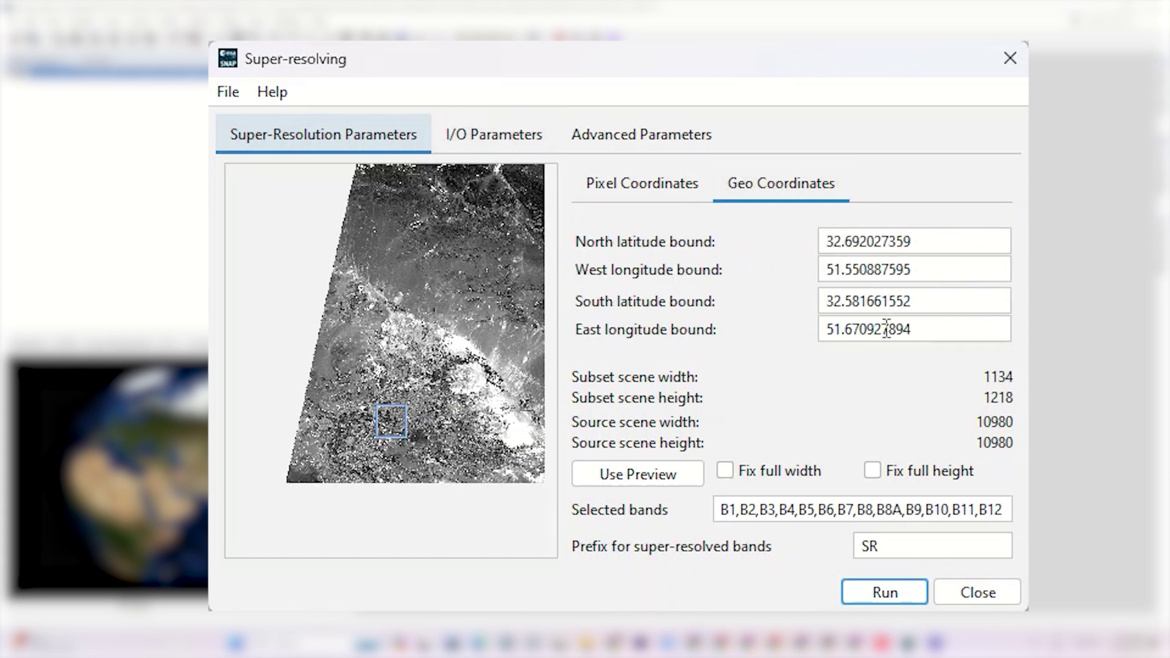
click(673, 192)
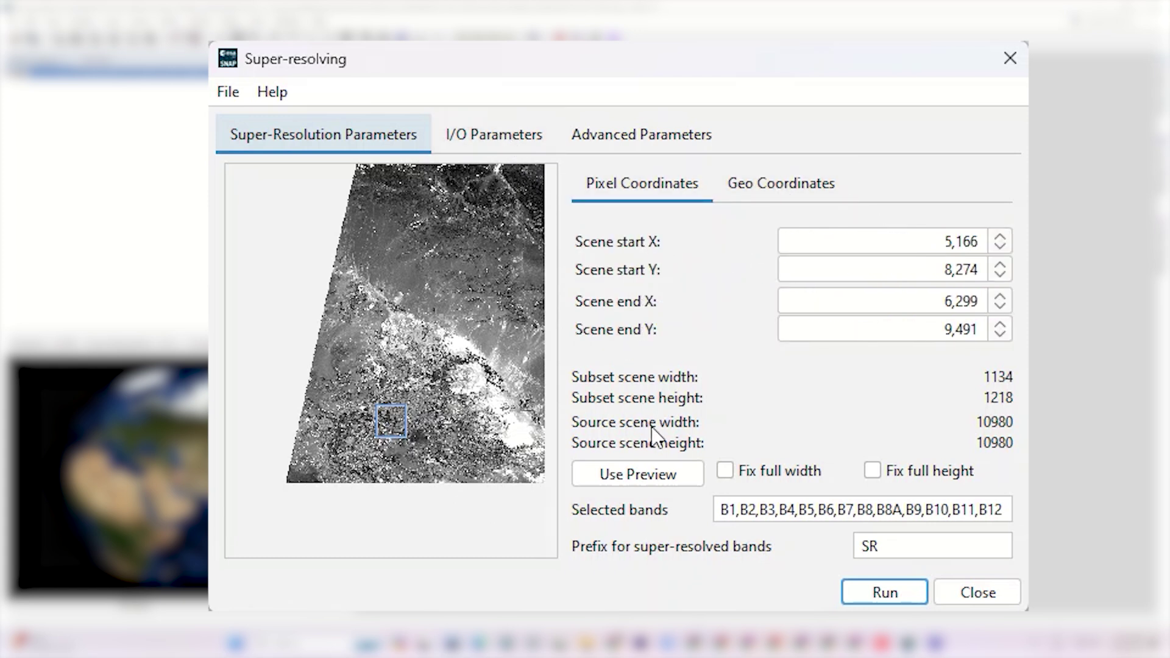
click(740, 515)
key(ctrl+a)
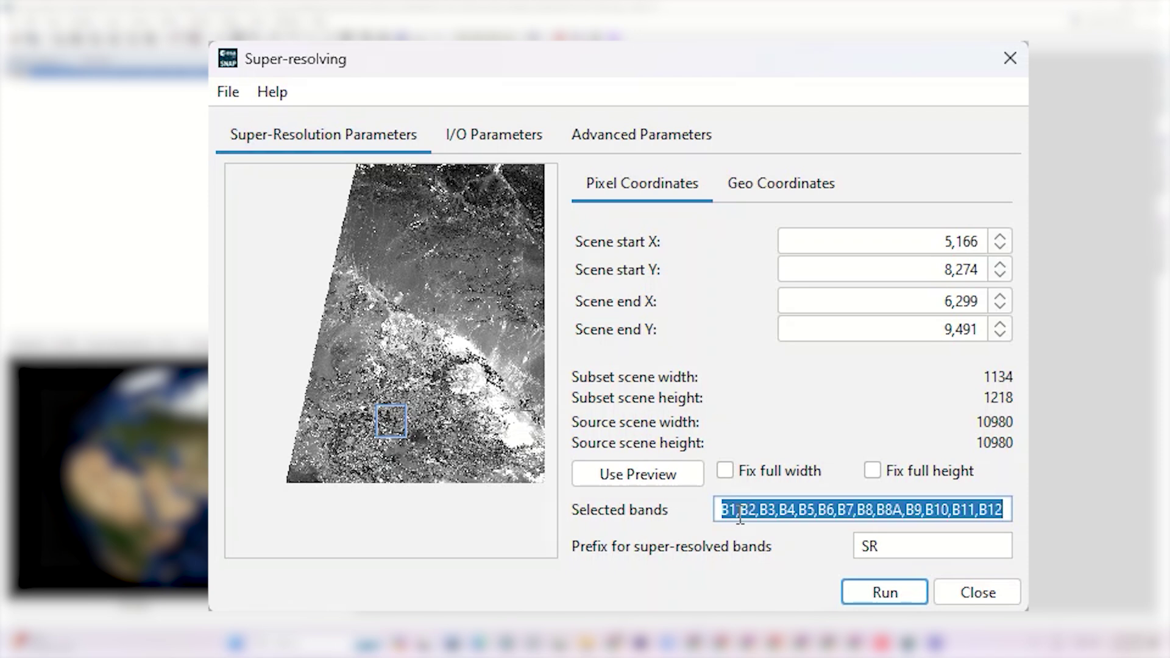
click(510, 126)
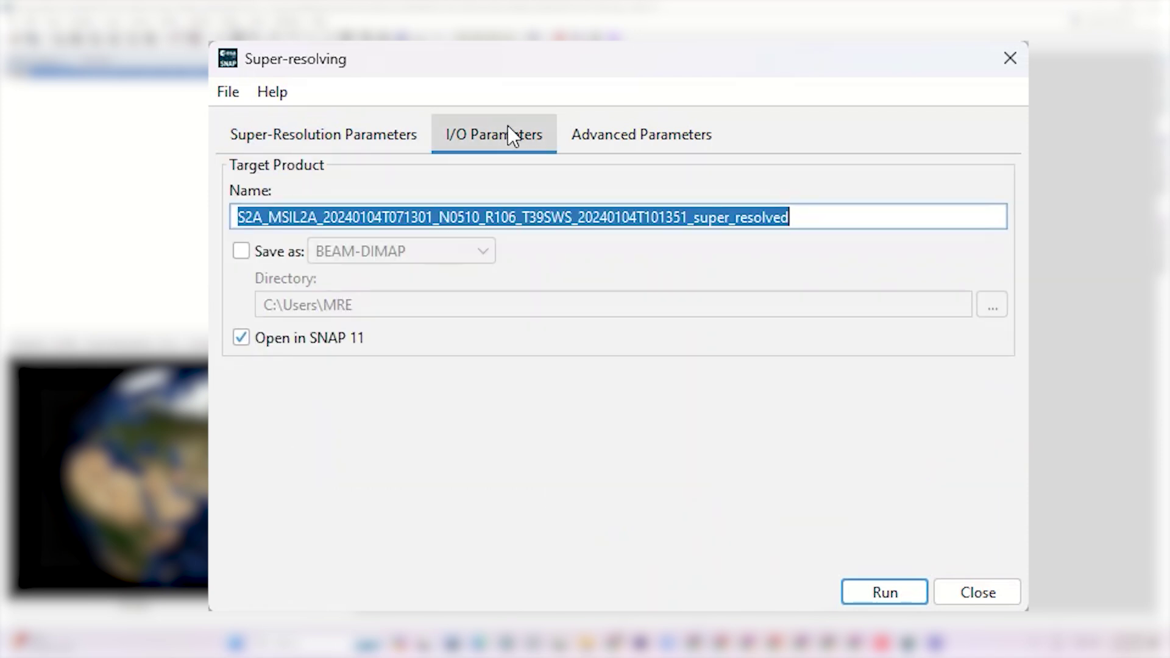
Trim the timestamp from the output name, leaving S2A_MSIL2A_20240104_super_resolved
click(798, 223)
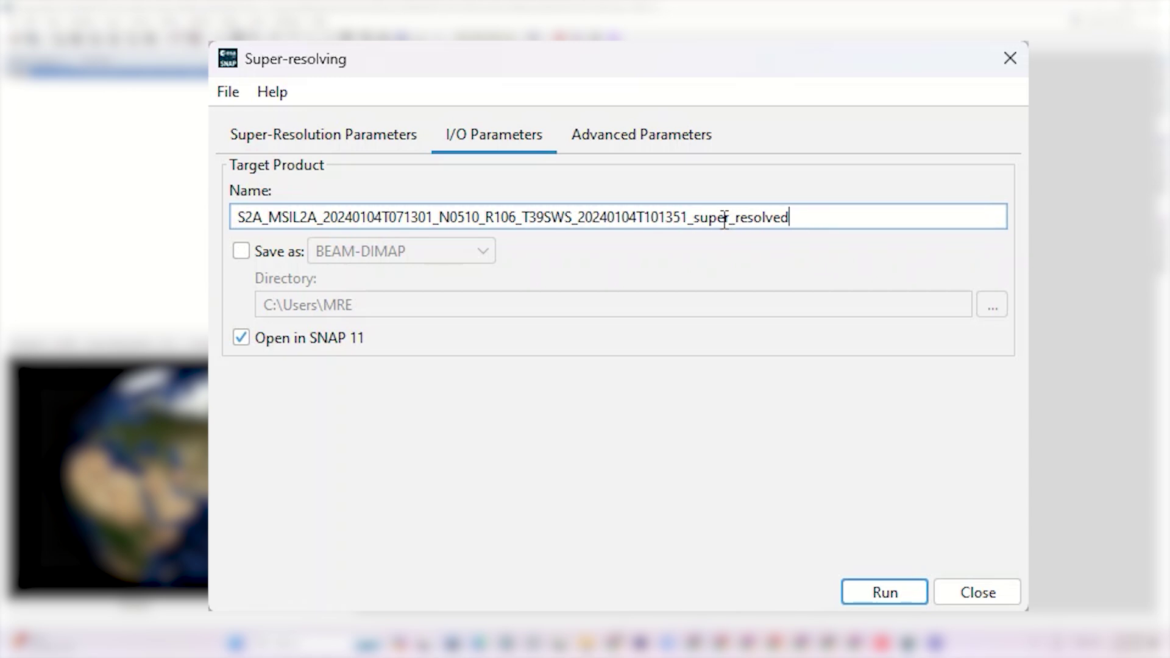
click(689, 216)
drag(689, 216, 386, 221)
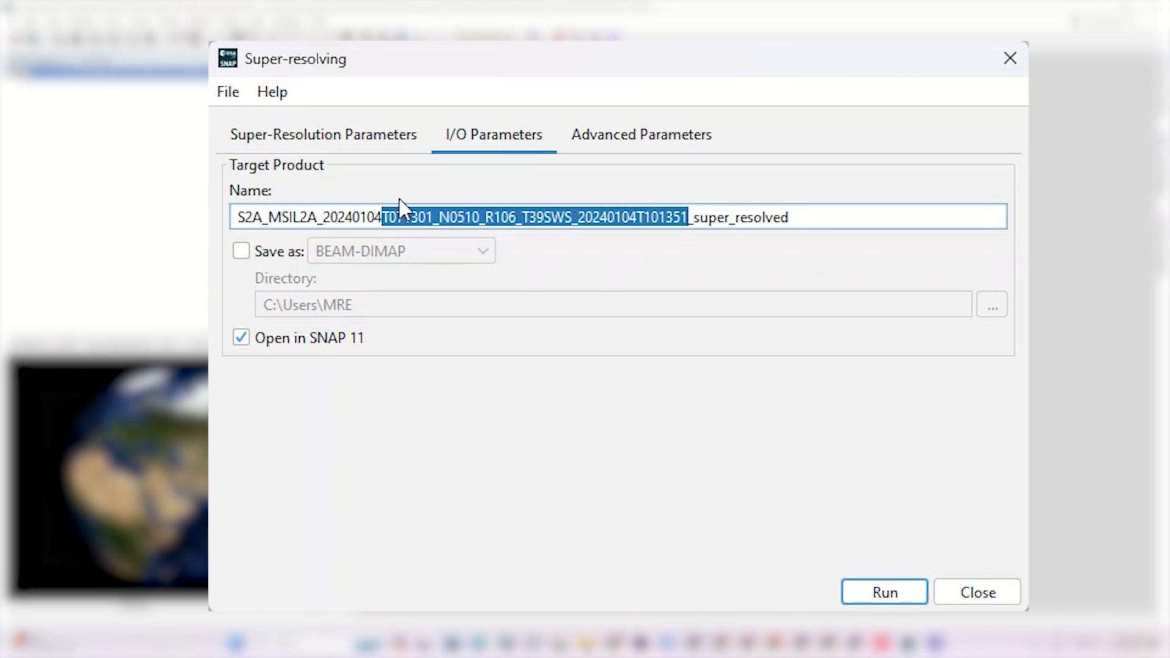
key(BackSpace)
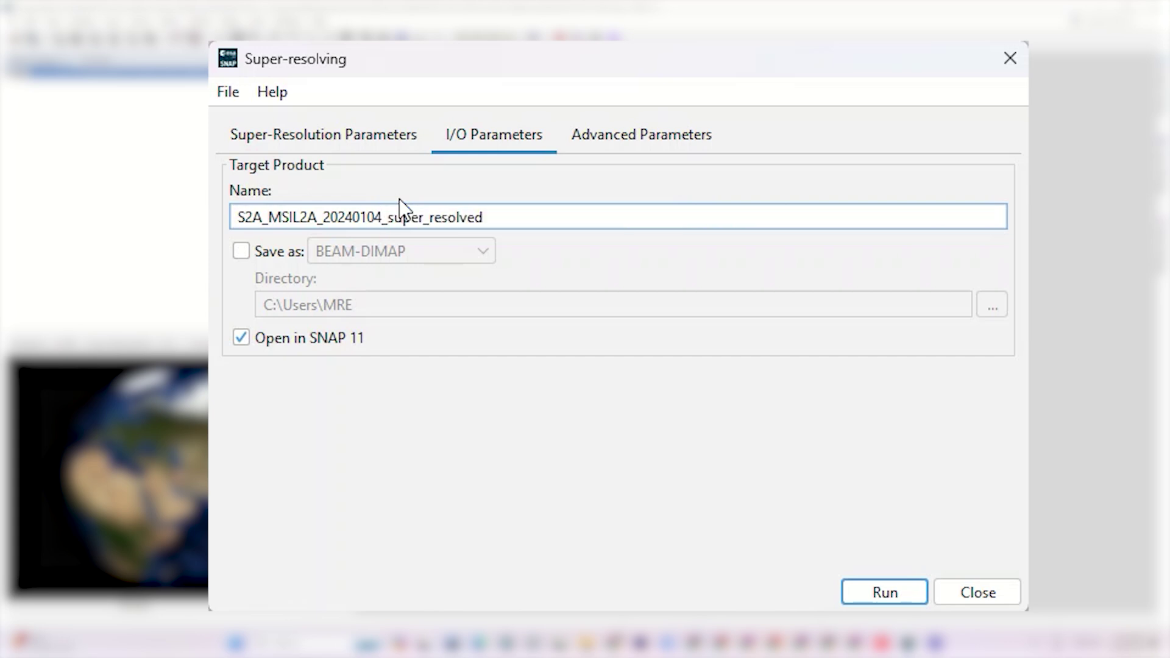
click(553, 212)
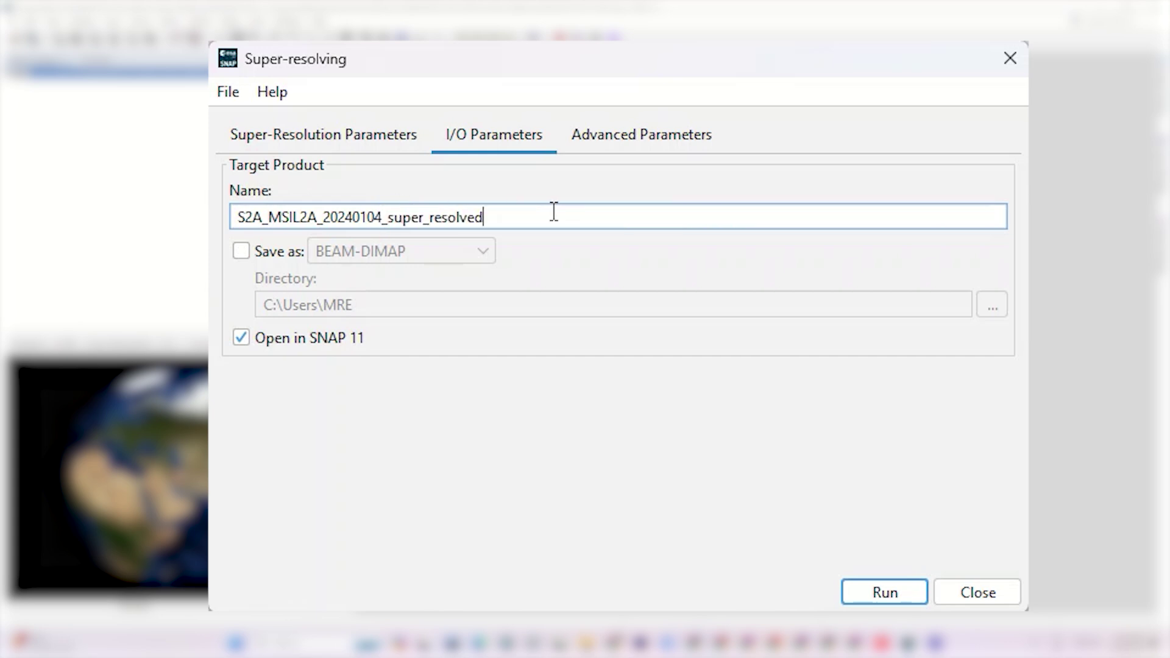
Enable saving as BEAM-DIMAP, check the output directory, and reveal the advanced parameters
click(240, 252)
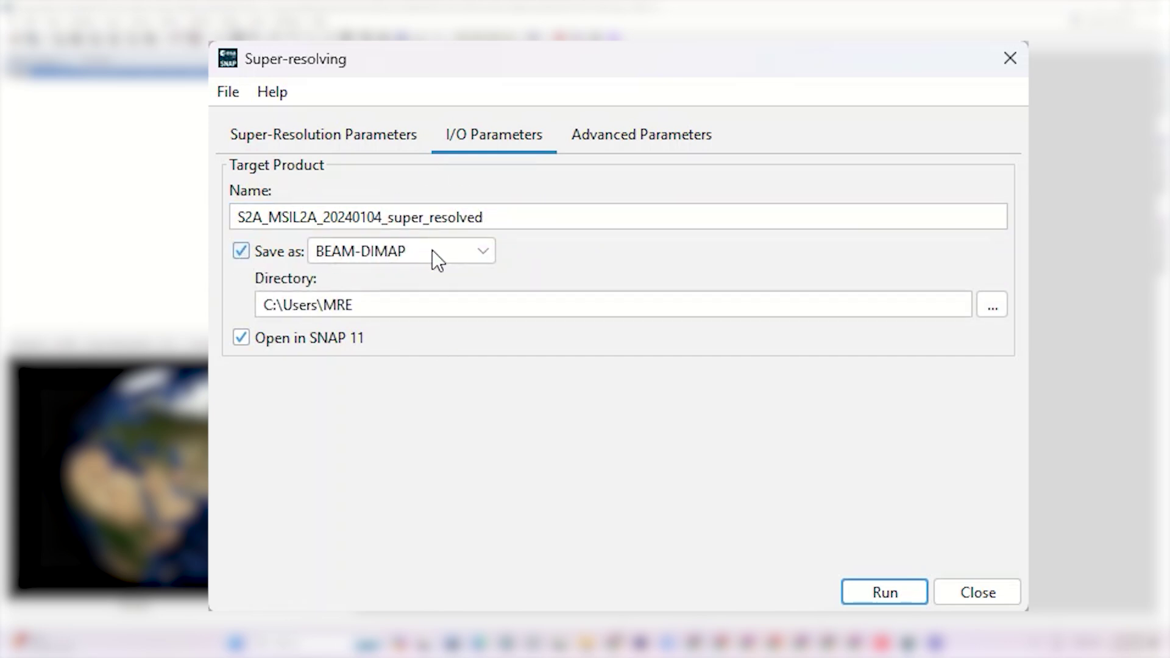
drag(394, 304, 243, 308)
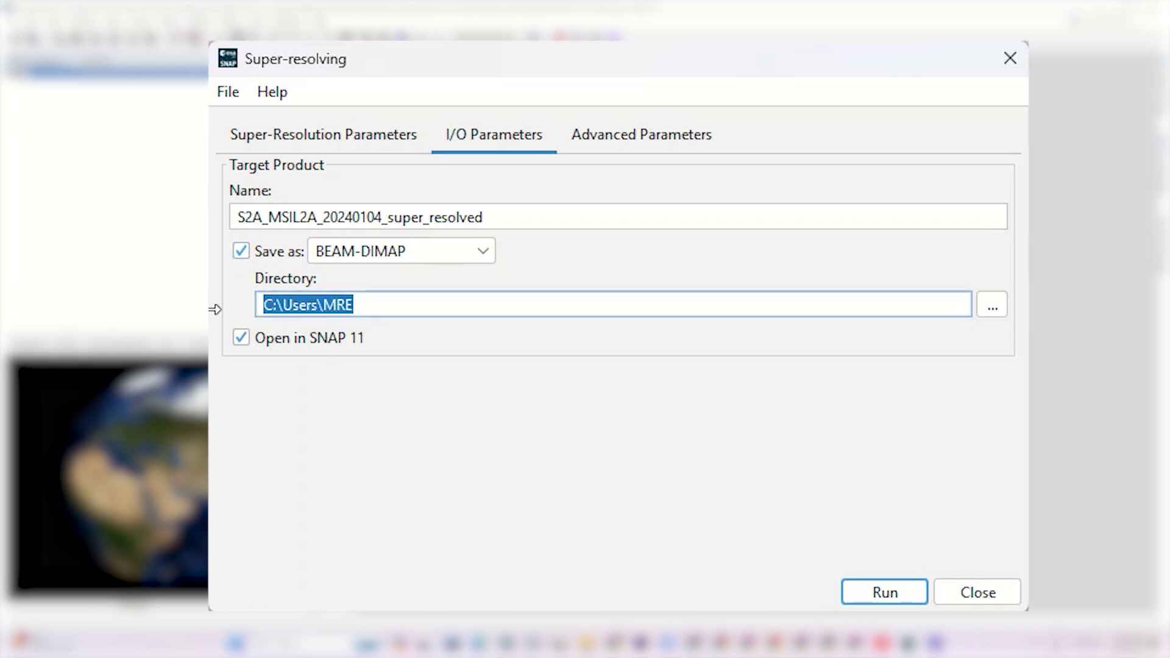
click(991, 304)
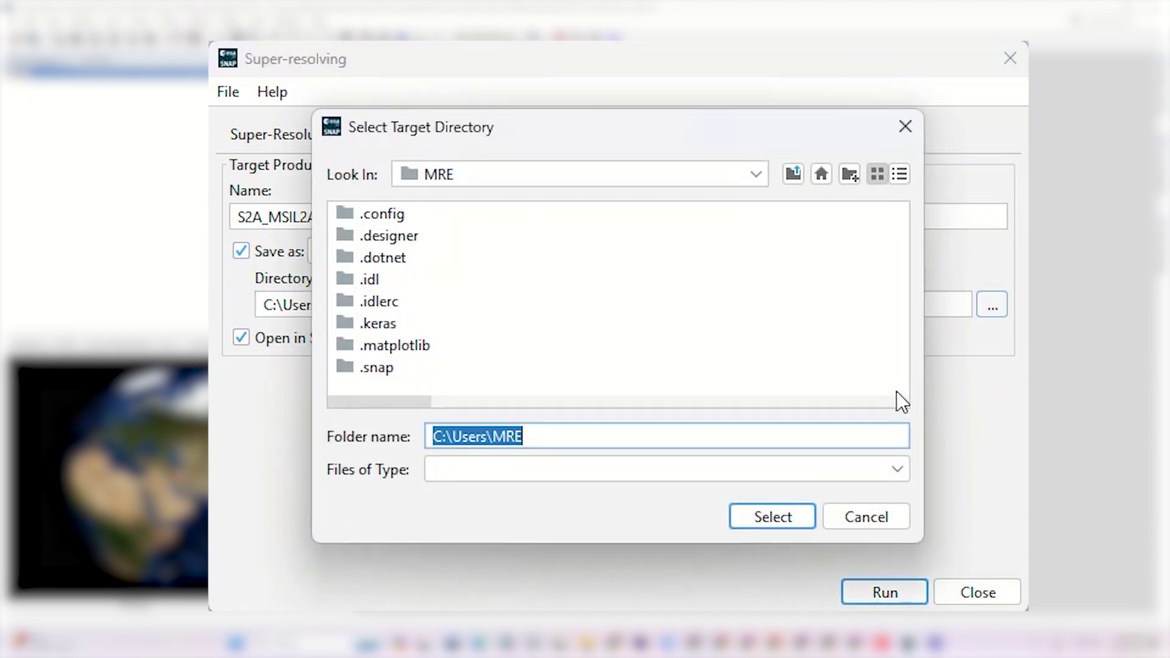
click(899, 129)
click(613, 149)
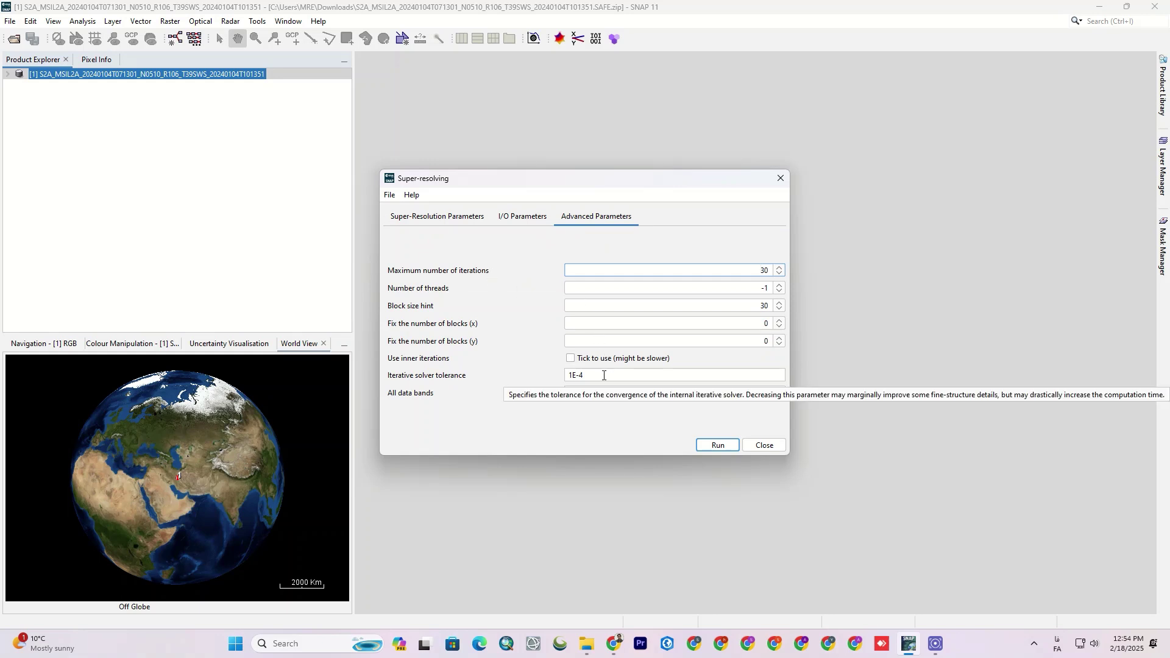
Run the super-resolution and acknowledge the success message
click(432, 221)
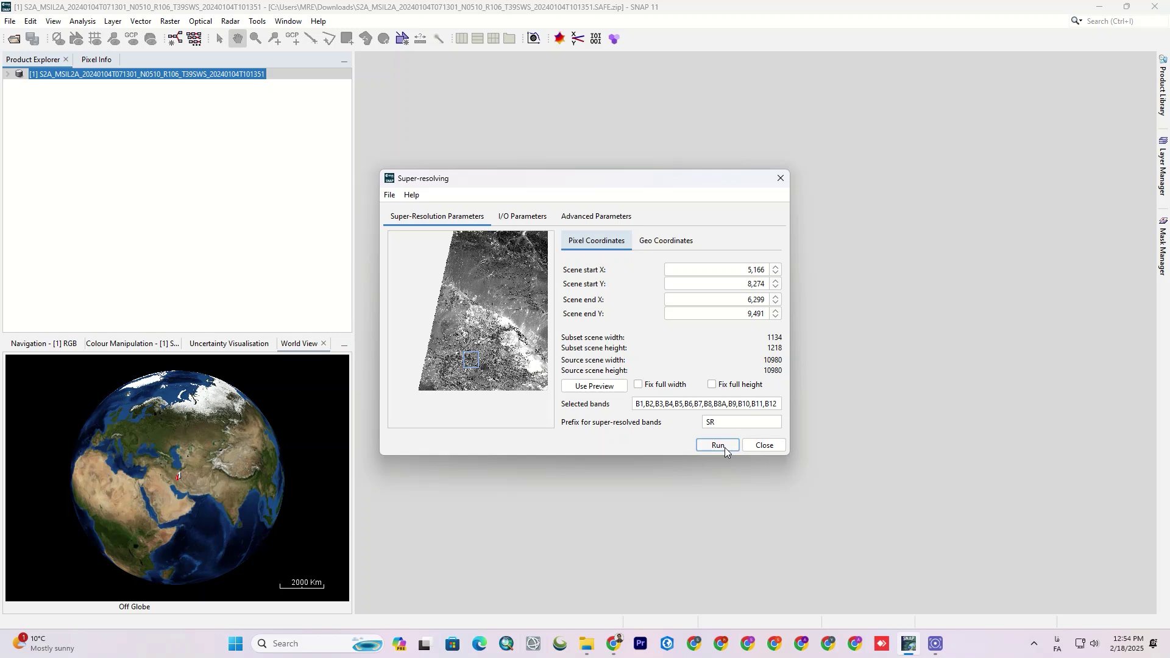
click(718, 446)
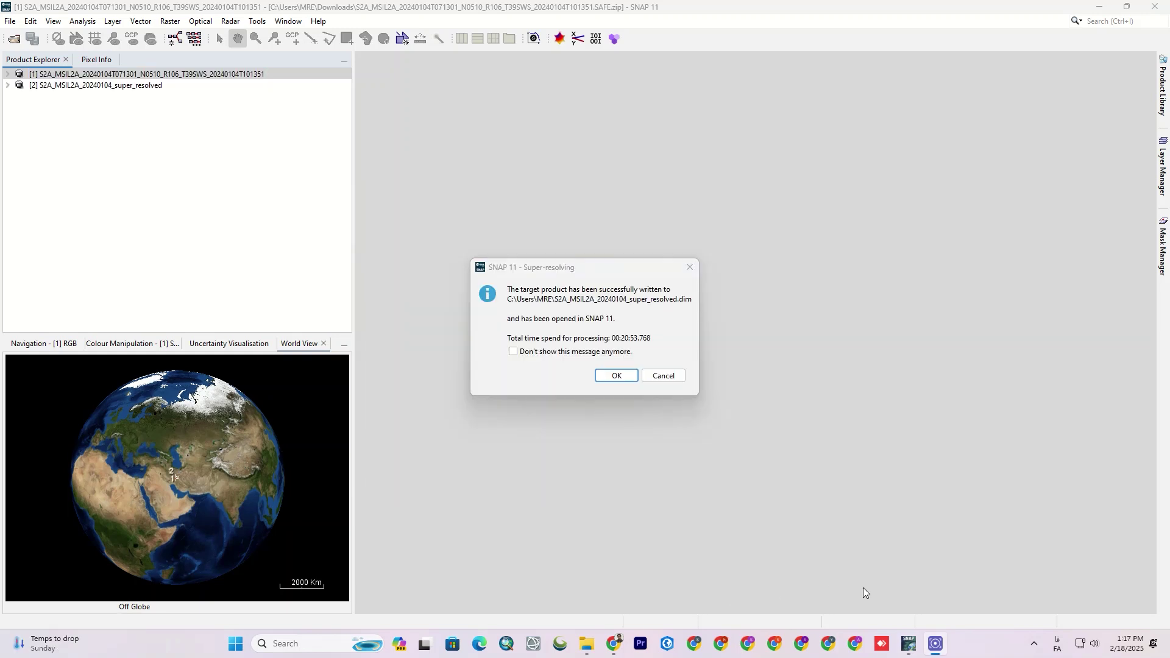
click(617, 375)
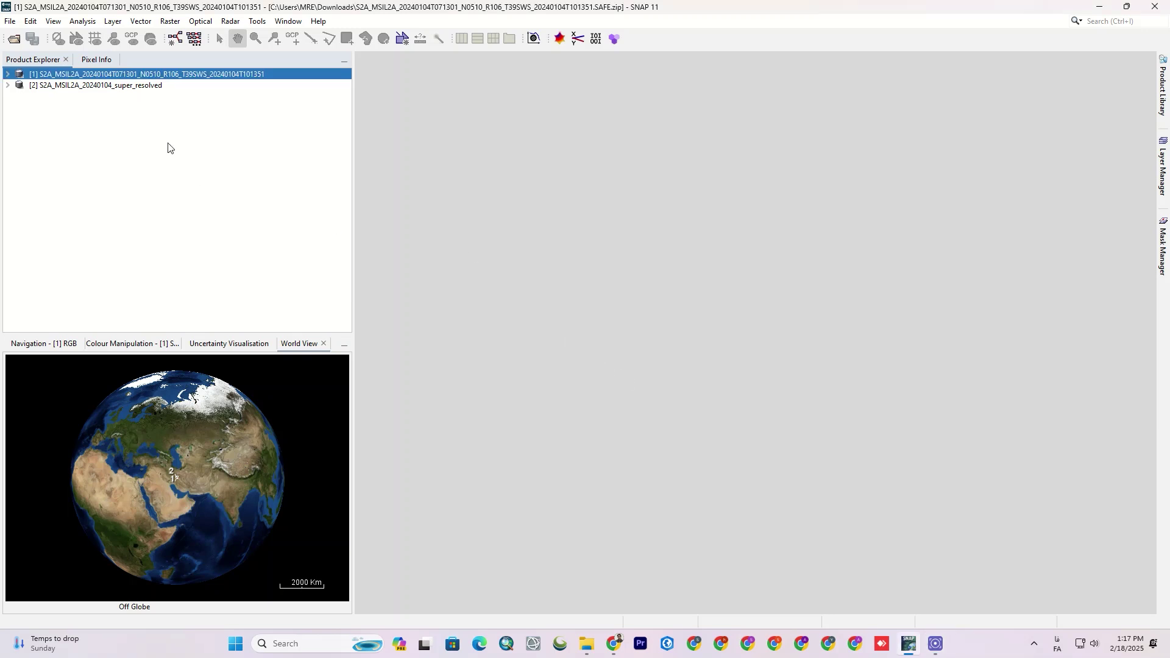
Inspect product [2]'s bands SRB1 to SRB12, then collapse it again
click(118, 90)
click(7, 86)
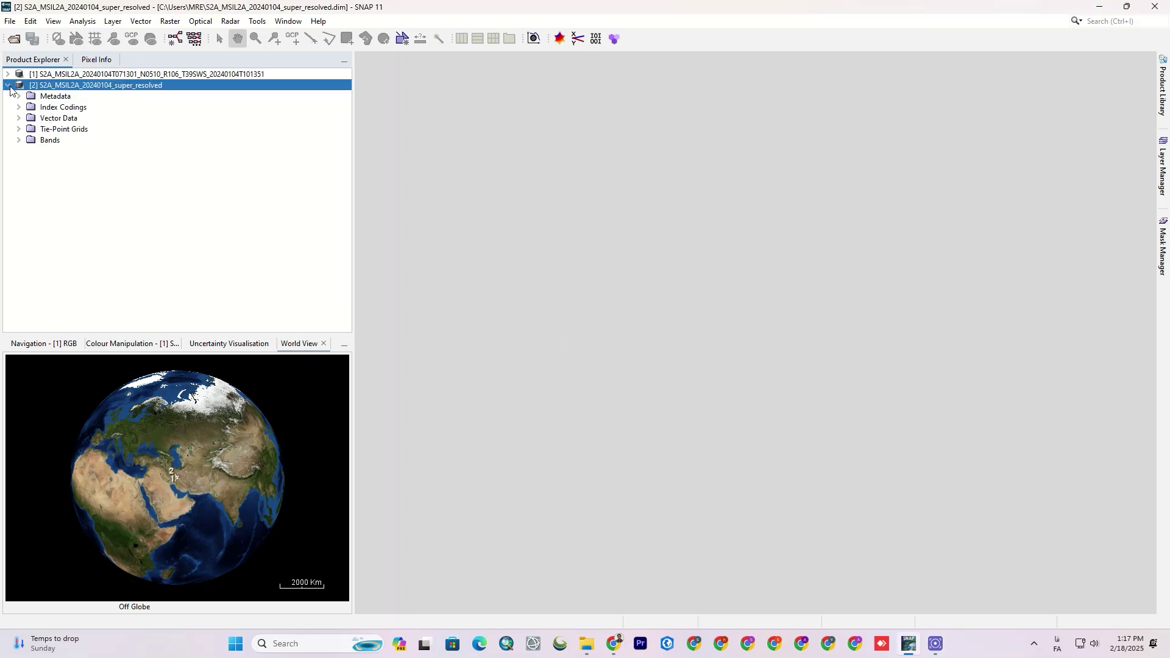
click(19, 140)
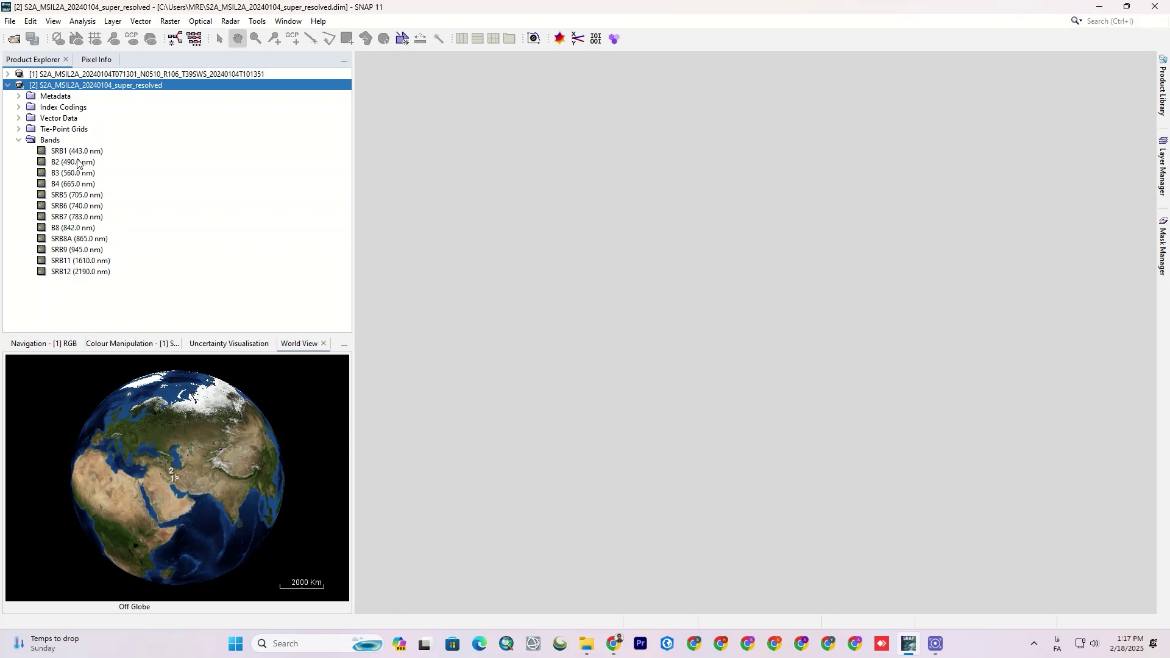
click(18, 140)
click(8, 85)
Attempt a B6/B7/B8 RGB composite of product [1] and dismiss the resulting error
click(38, 75)
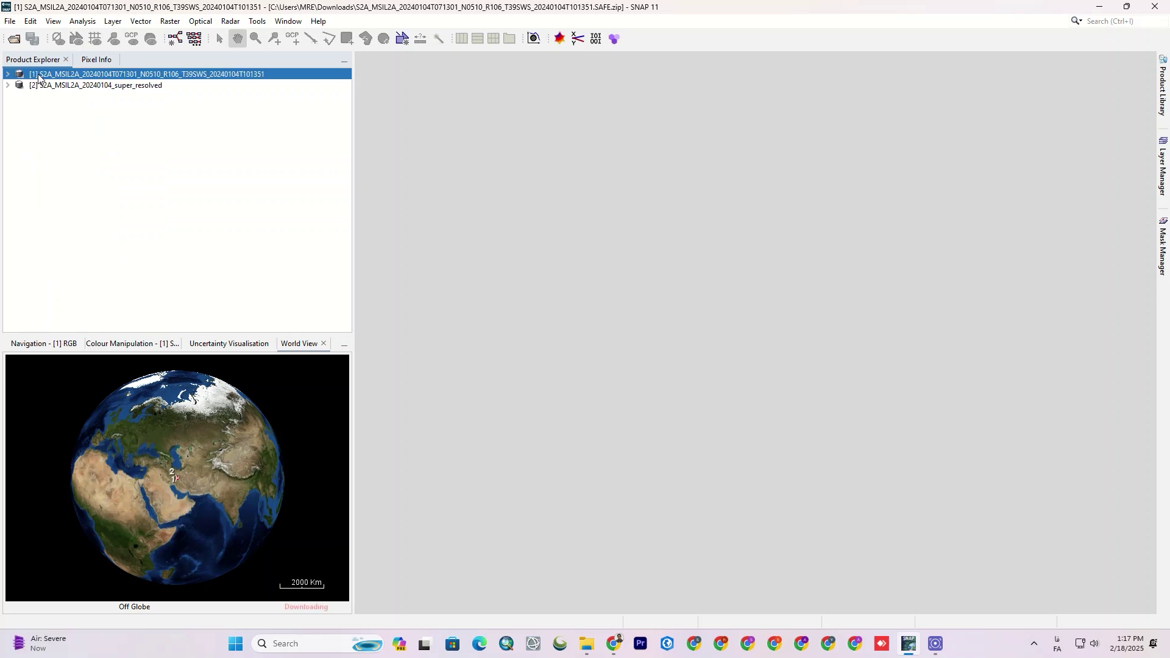
right_click(38, 75)
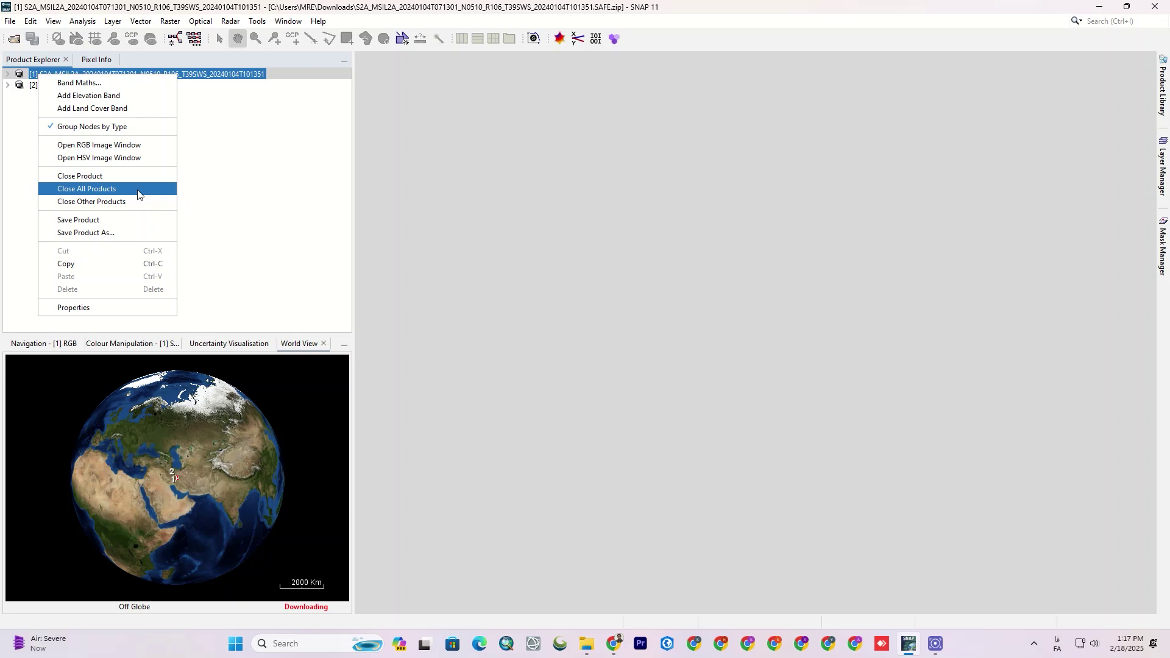
click(119, 149)
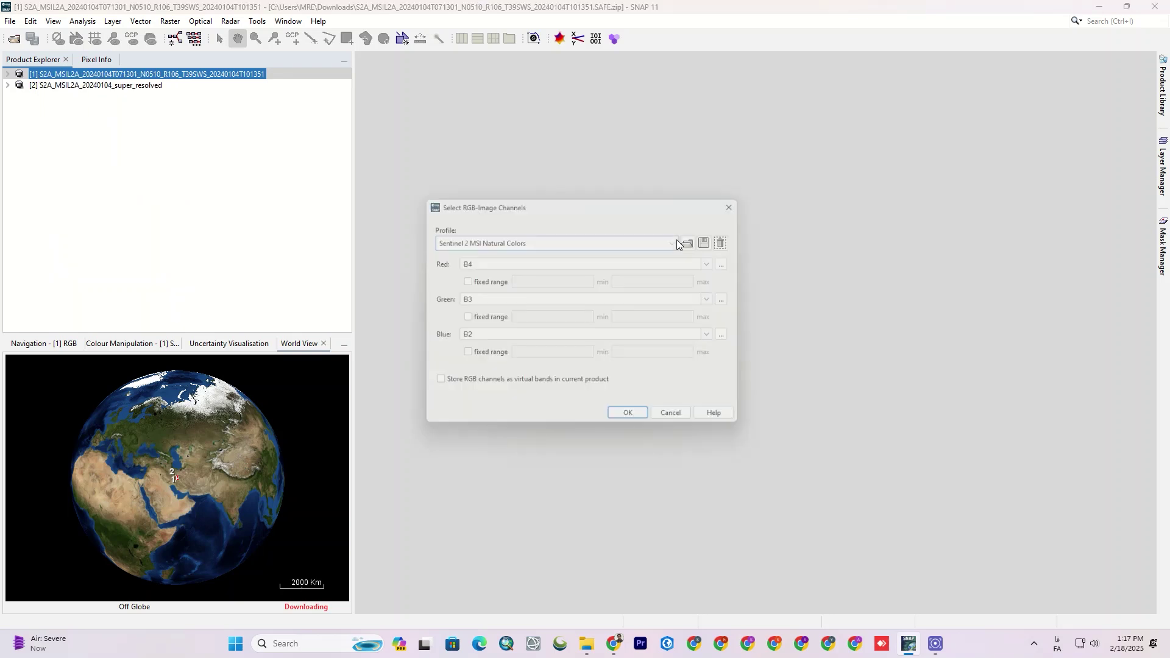
click(717, 264)
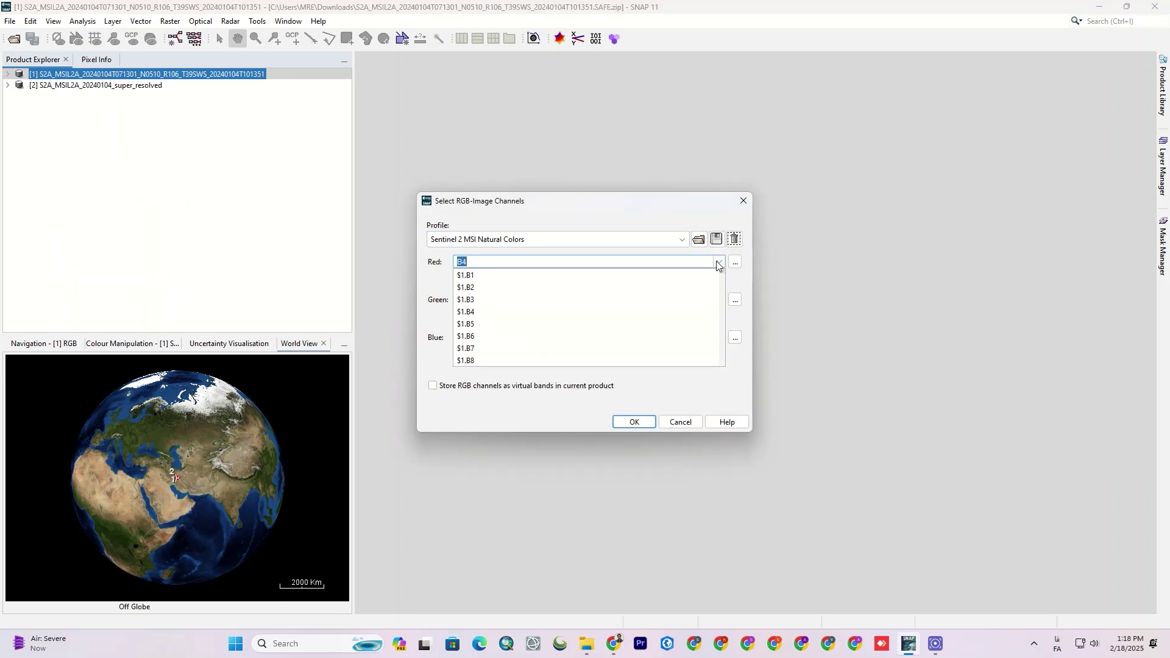
click(549, 337)
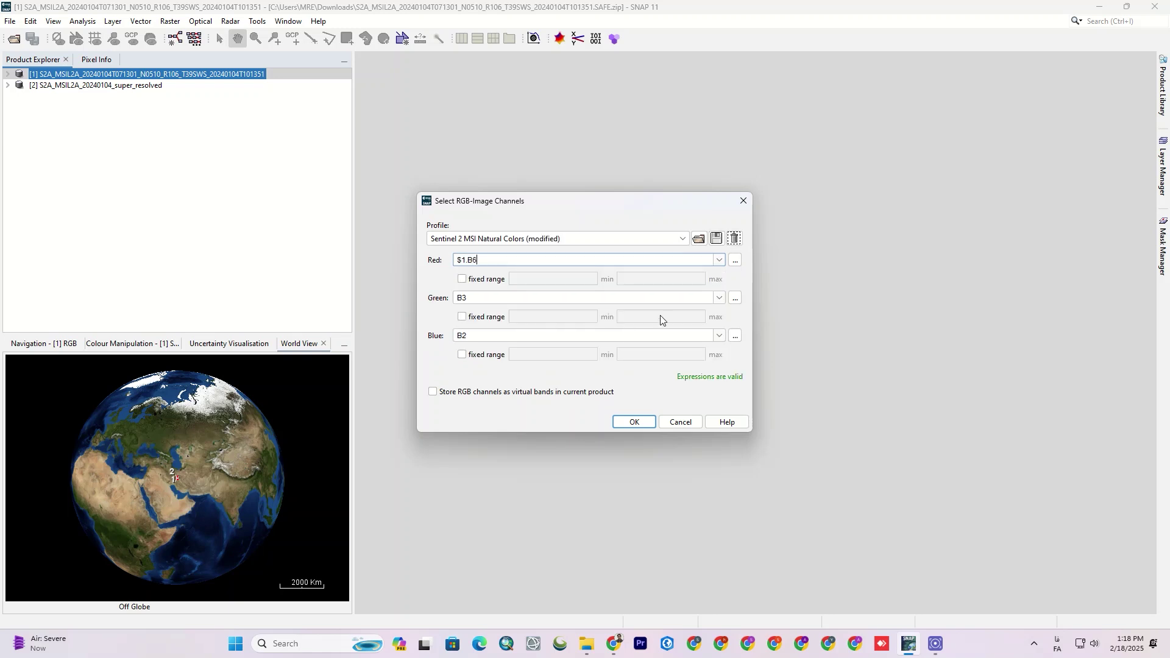
click(718, 298)
click(535, 385)
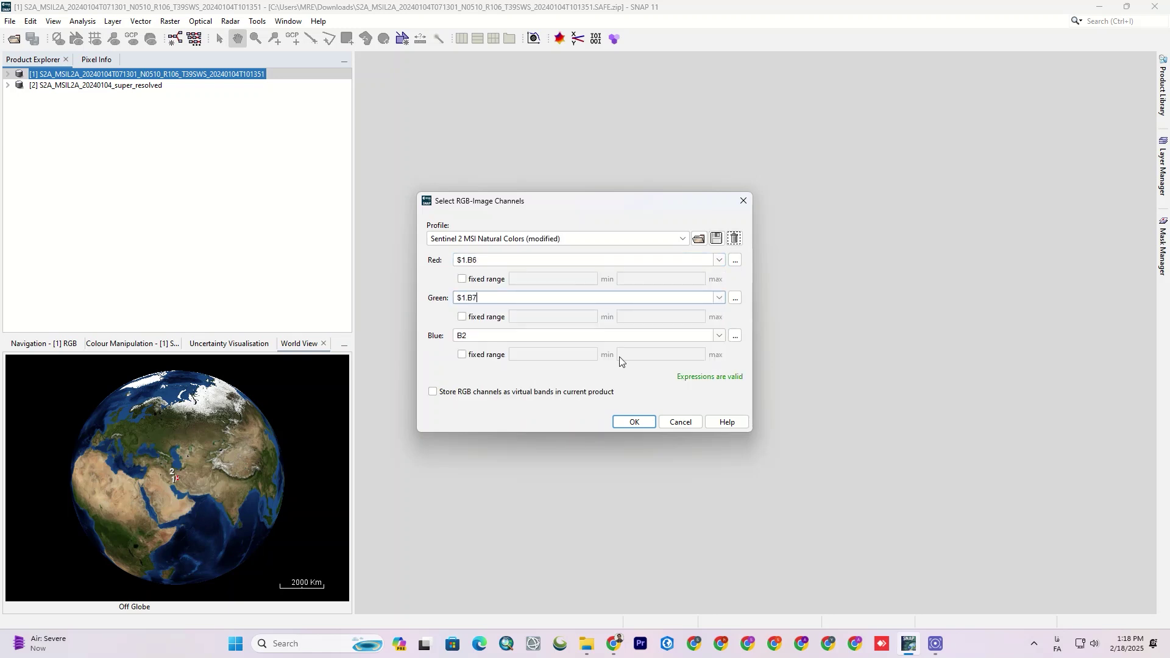
click(721, 339)
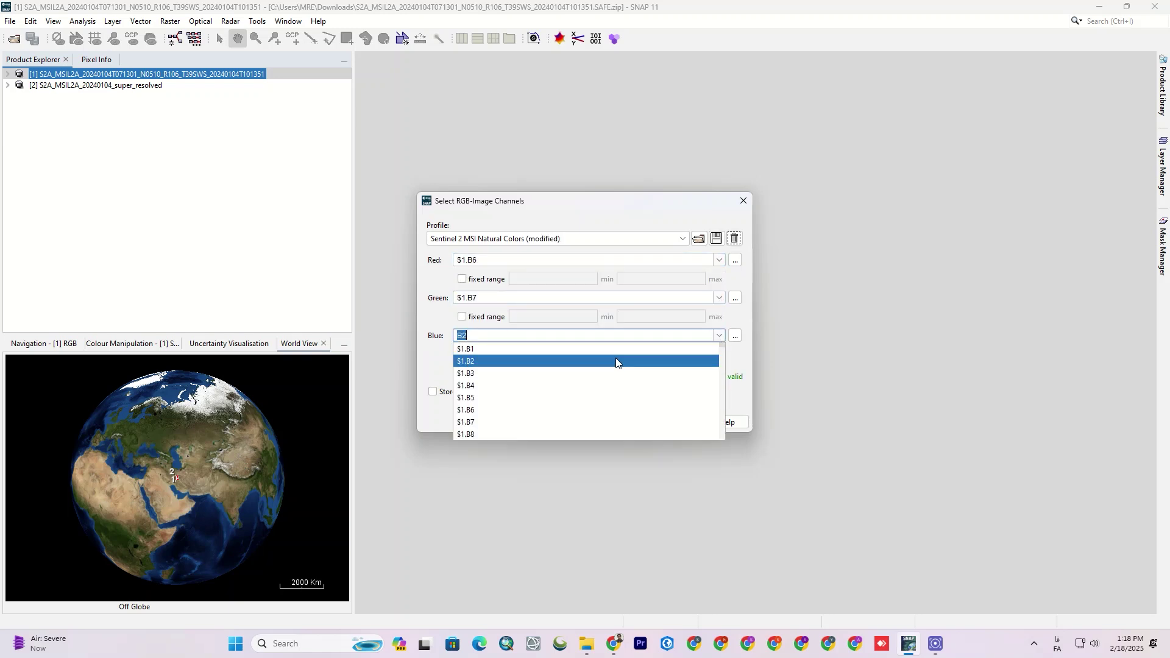
click(495, 428)
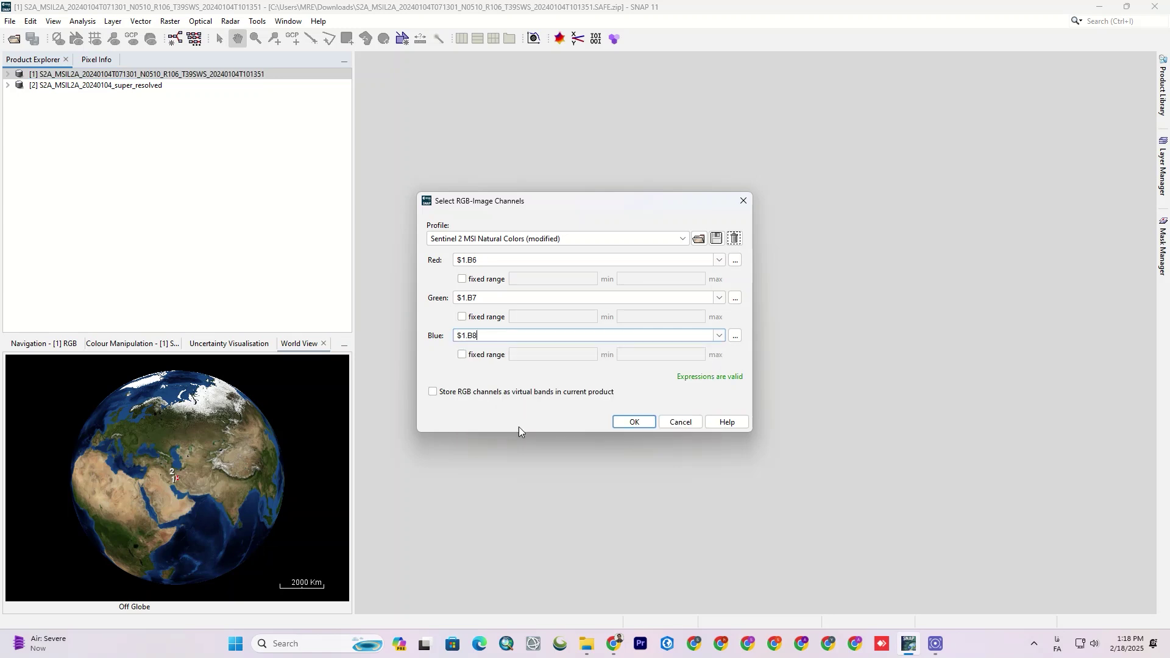
click(631, 421)
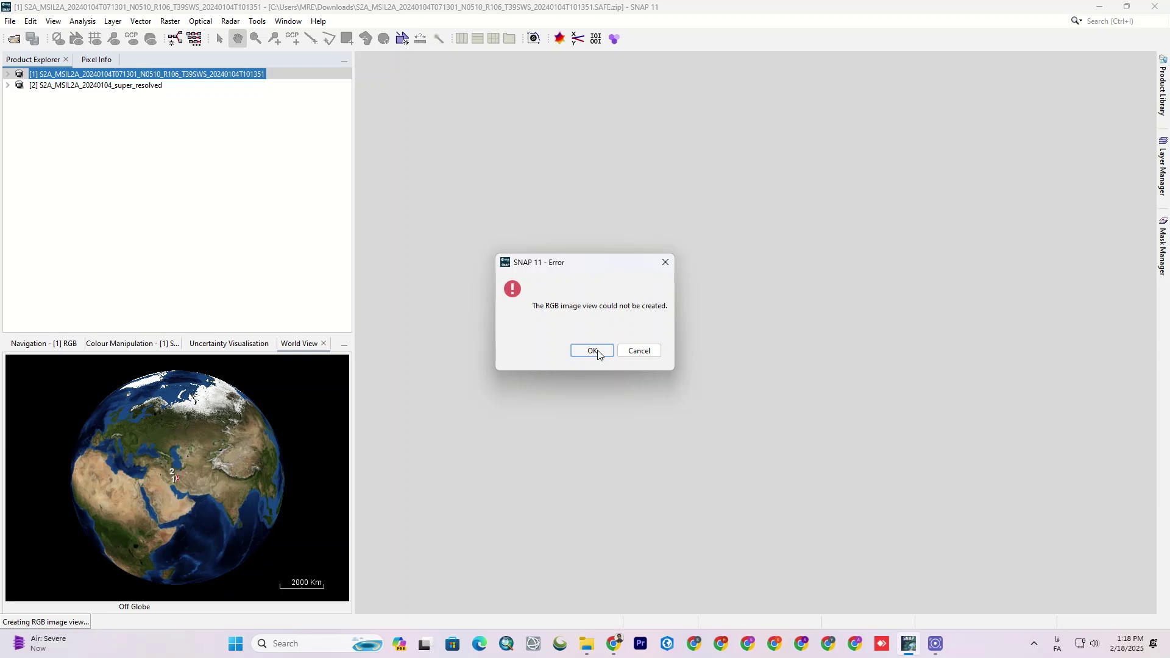
click(592, 351)
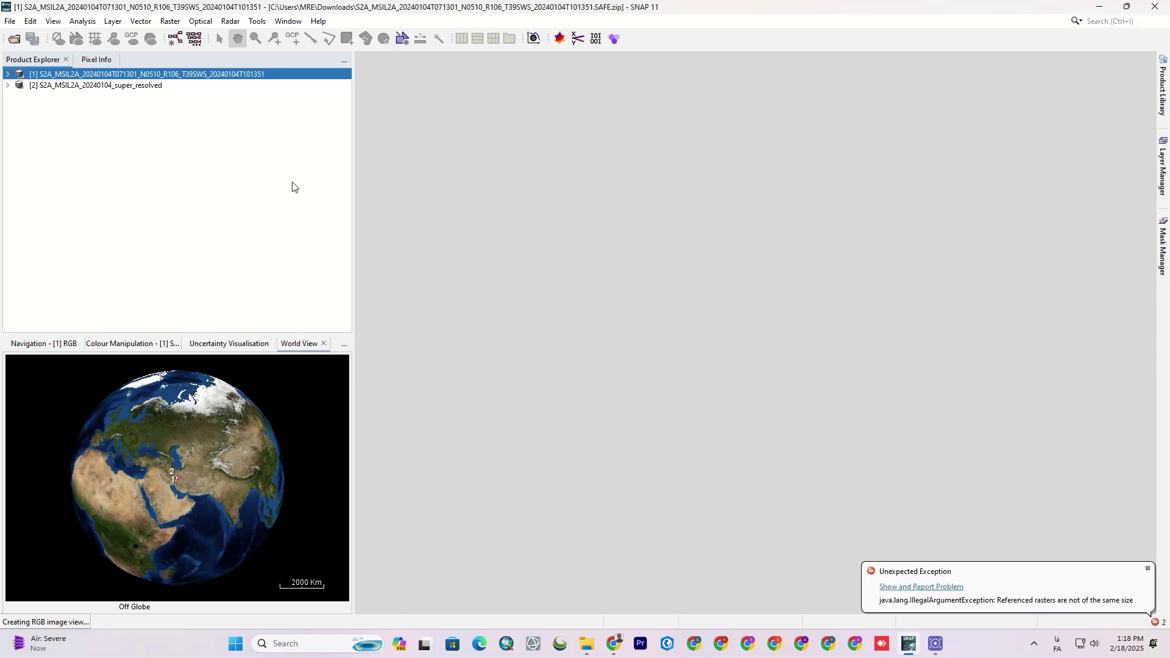
Create product [1]'s RGB view with the Sentinel 2 MSI Atmospheric penetration profile (B12, B11, B8A)
right_click(56, 77)
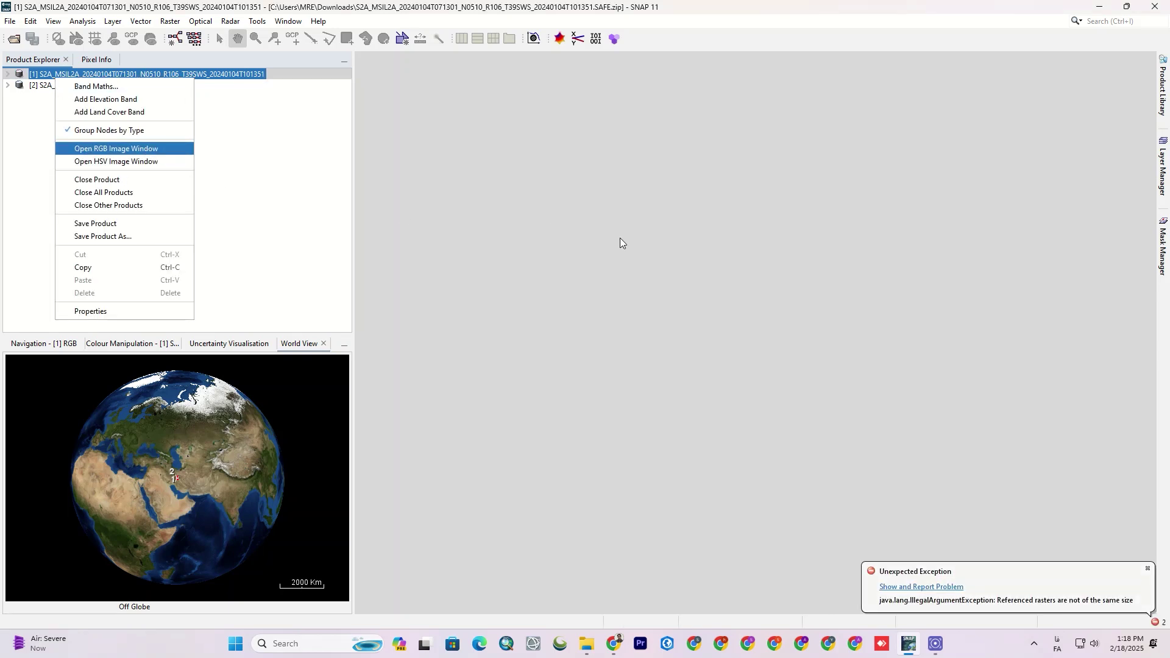
key(Return)
click(719, 265)
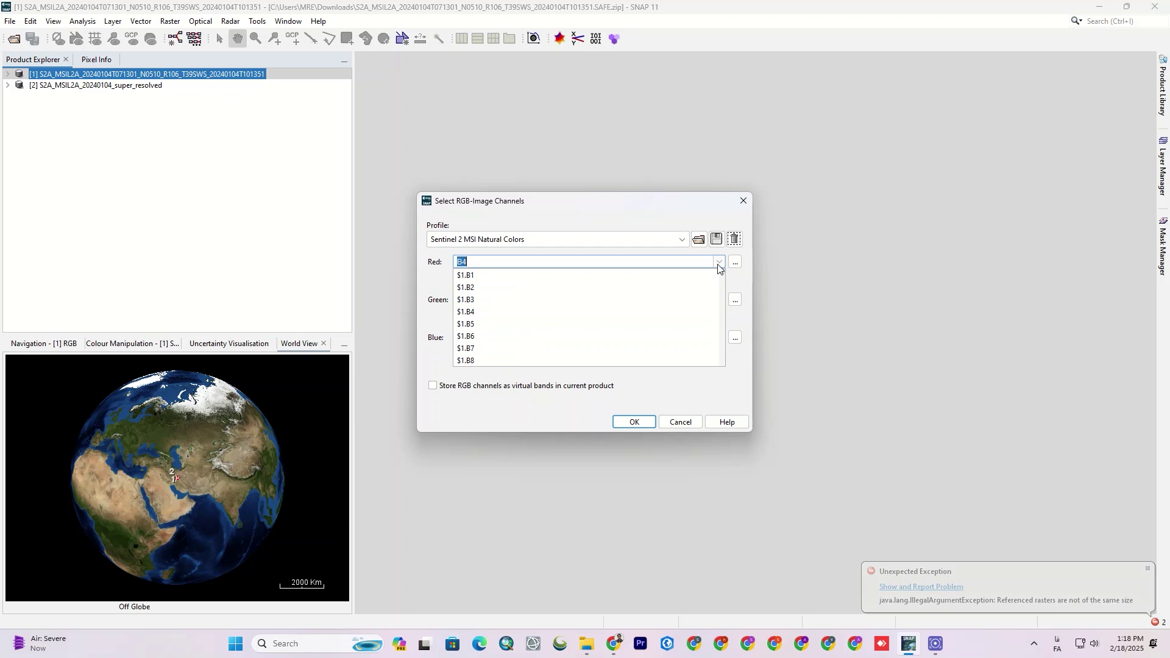
click(718, 266)
click(682, 240)
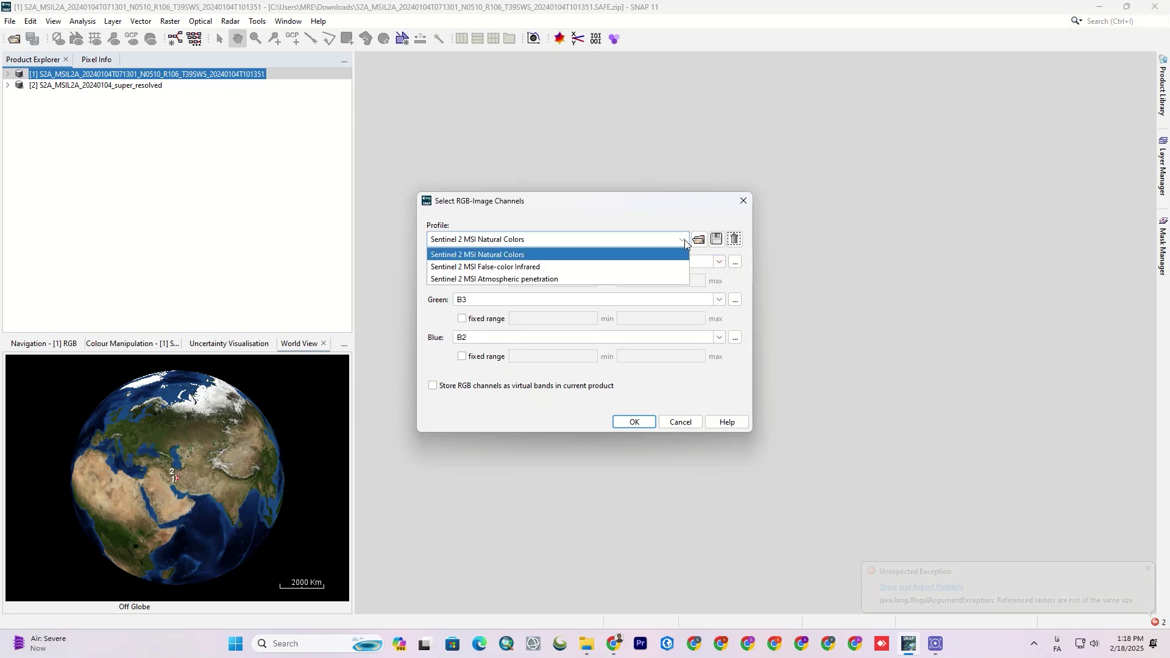
click(661, 278)
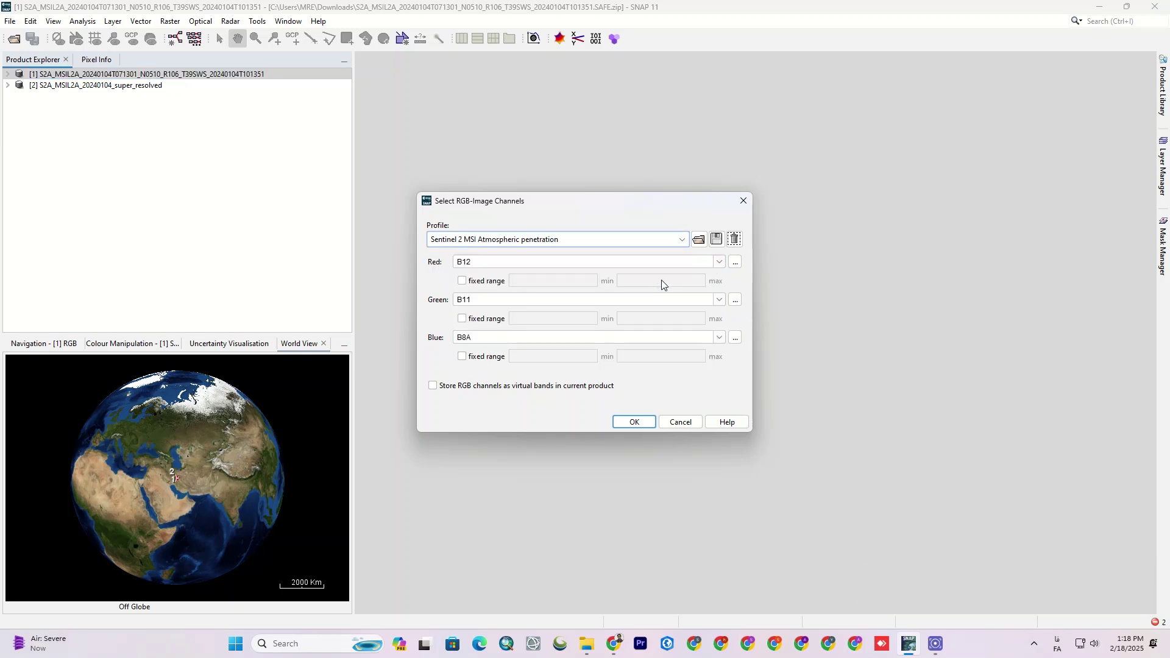
click(643, 421)
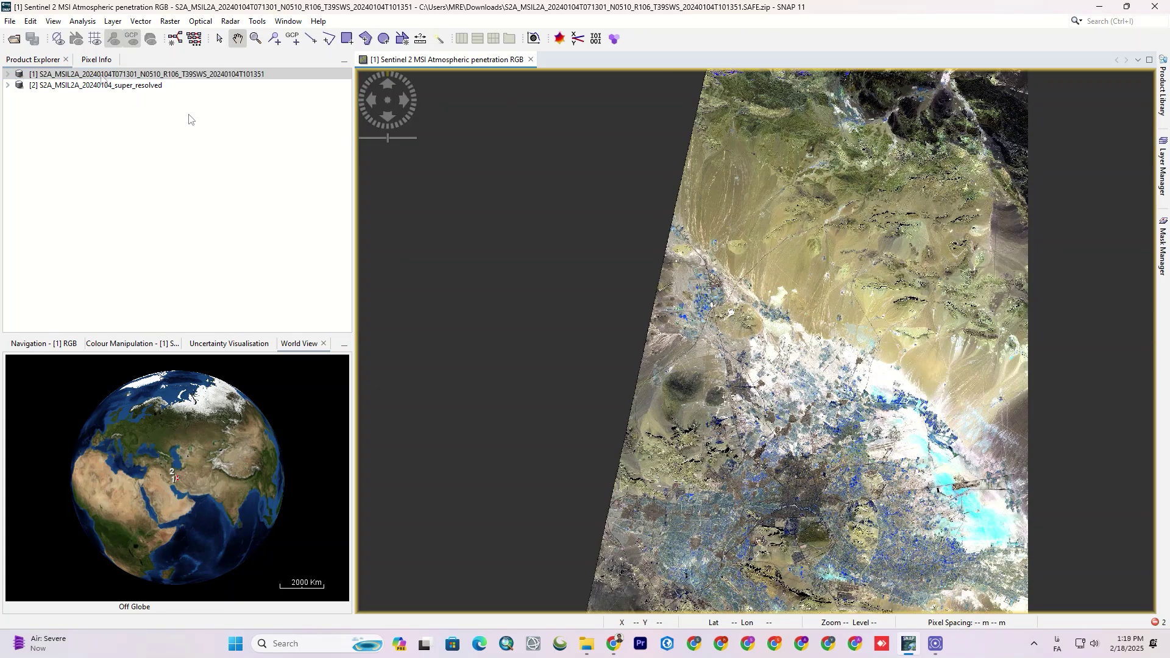
Create an RGB view of product [2] with red $2.SRB12, green $2.SRB11, blue $2.SRB8A
click(116, 86)
right_click(116, 86)
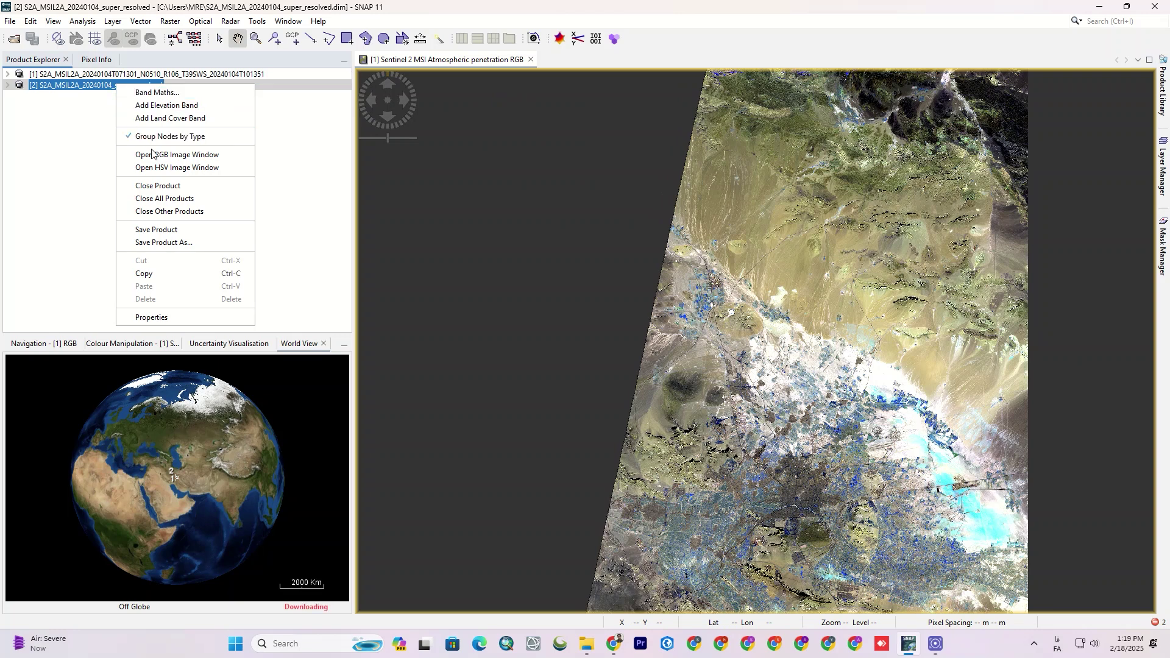
click(201, 156)
click(719, 261)
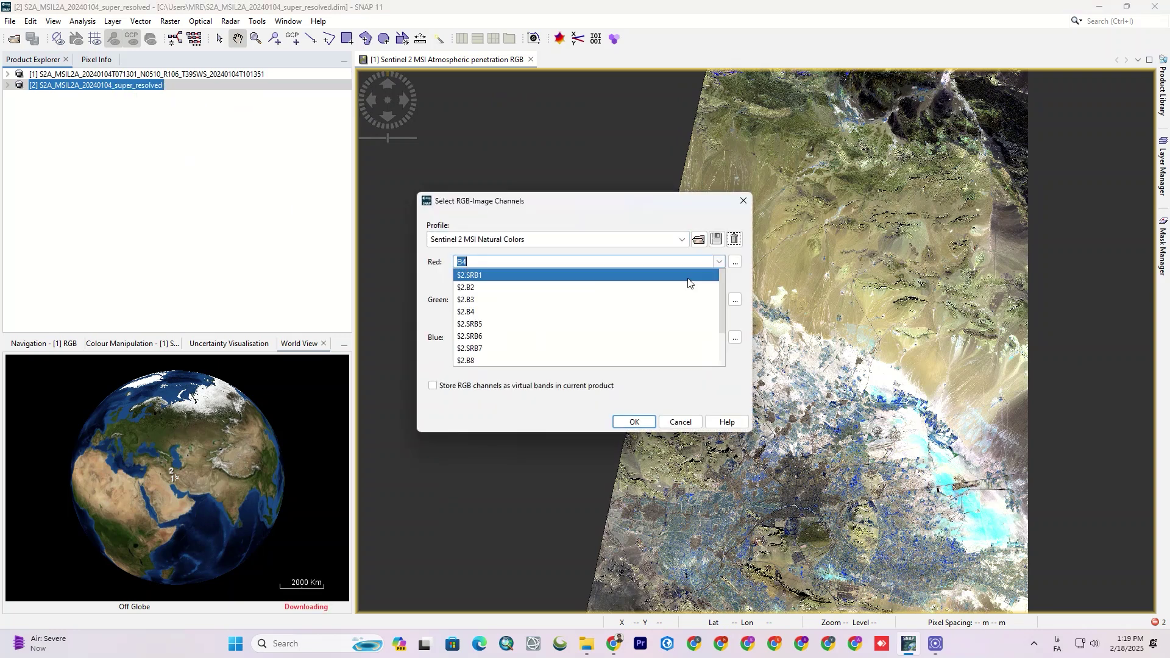
scroll(574, 341, down, 2)
click(547, 358)
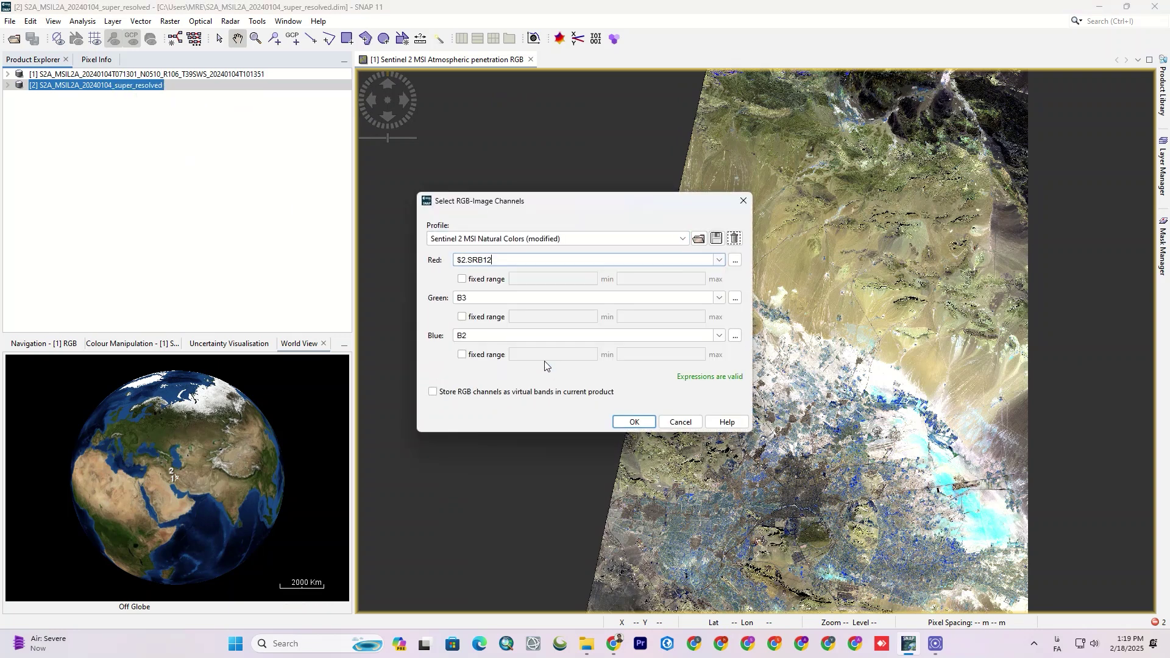
click(718, 298)
scroll(542, 366, down, 2)
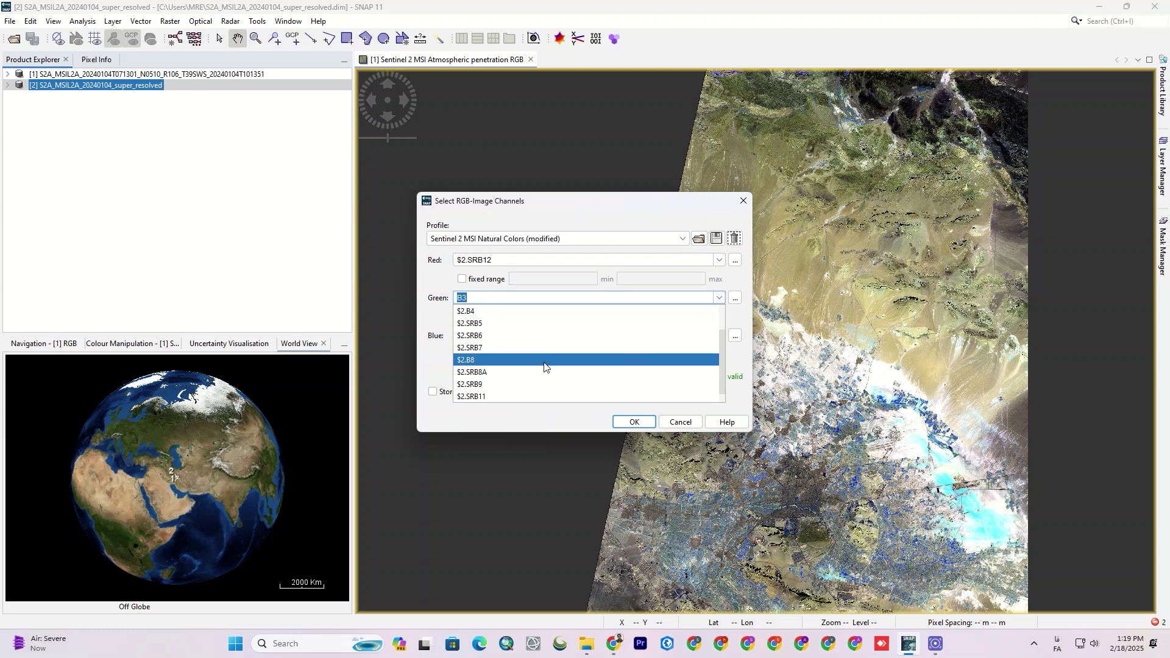
click(519, 396)
click(718, 336)
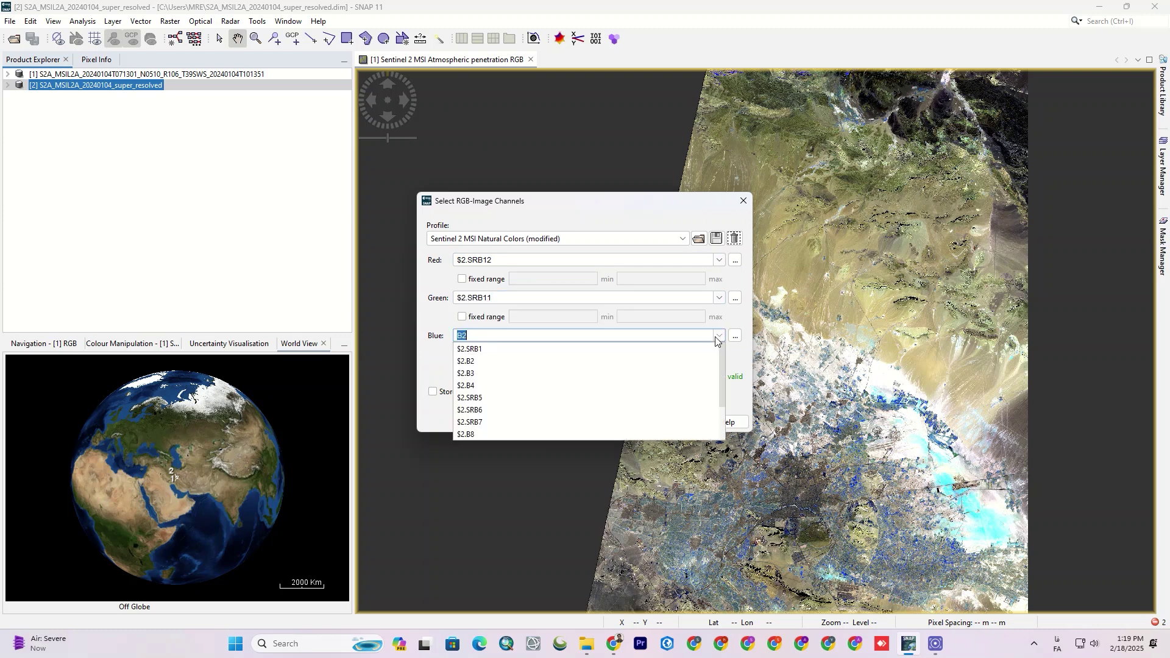
scroll(556, 366, down, 2)
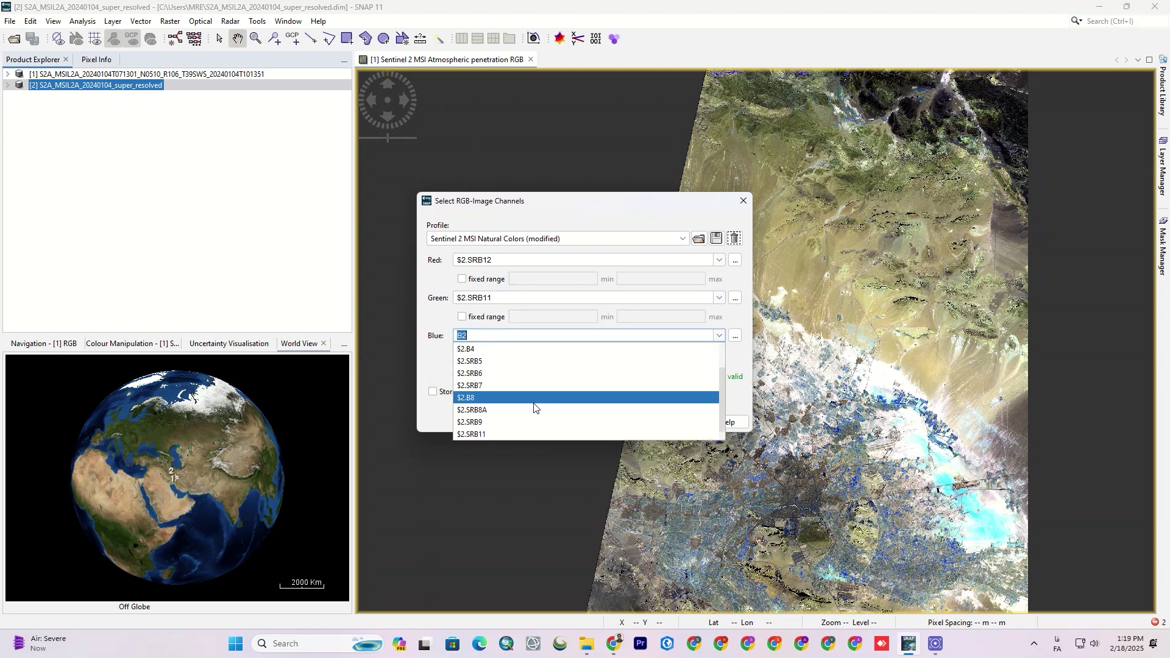
click(535, 403)
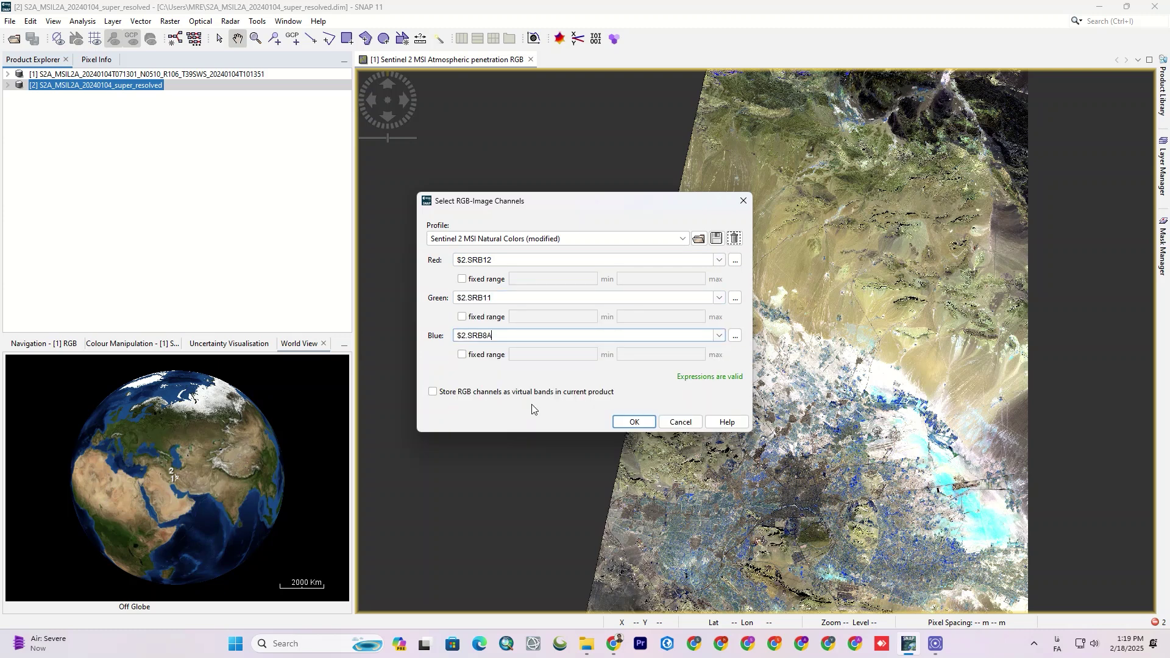
click(634, 422)
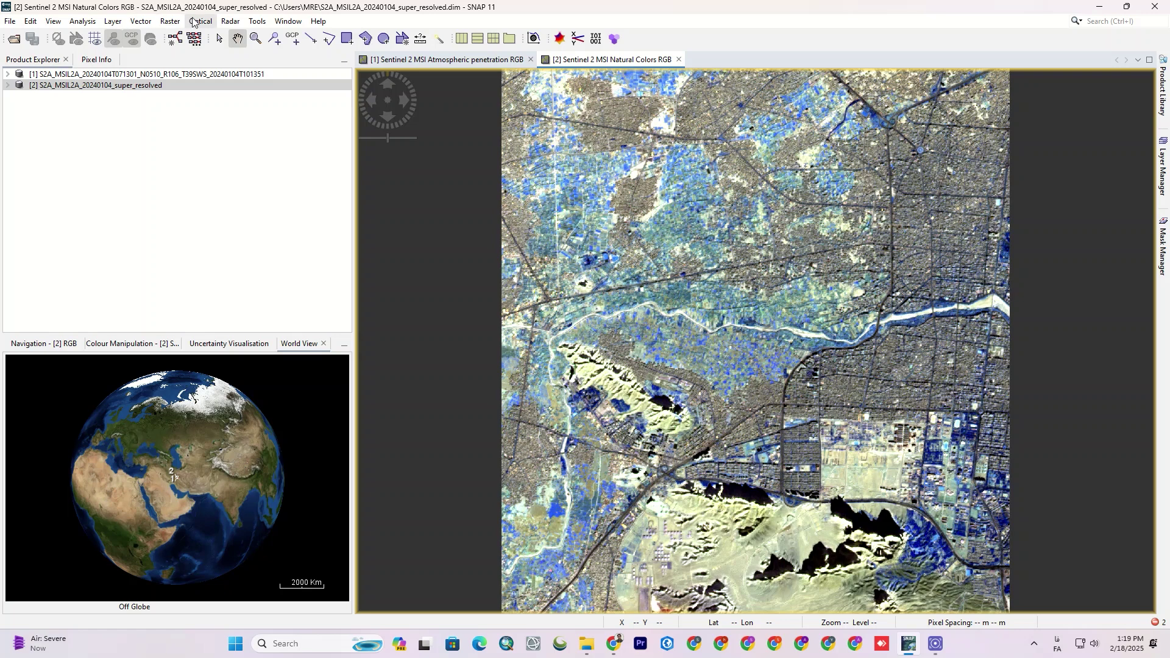
Tile the two RGB views and synchronise both the image views and cursors
click(460, 40)
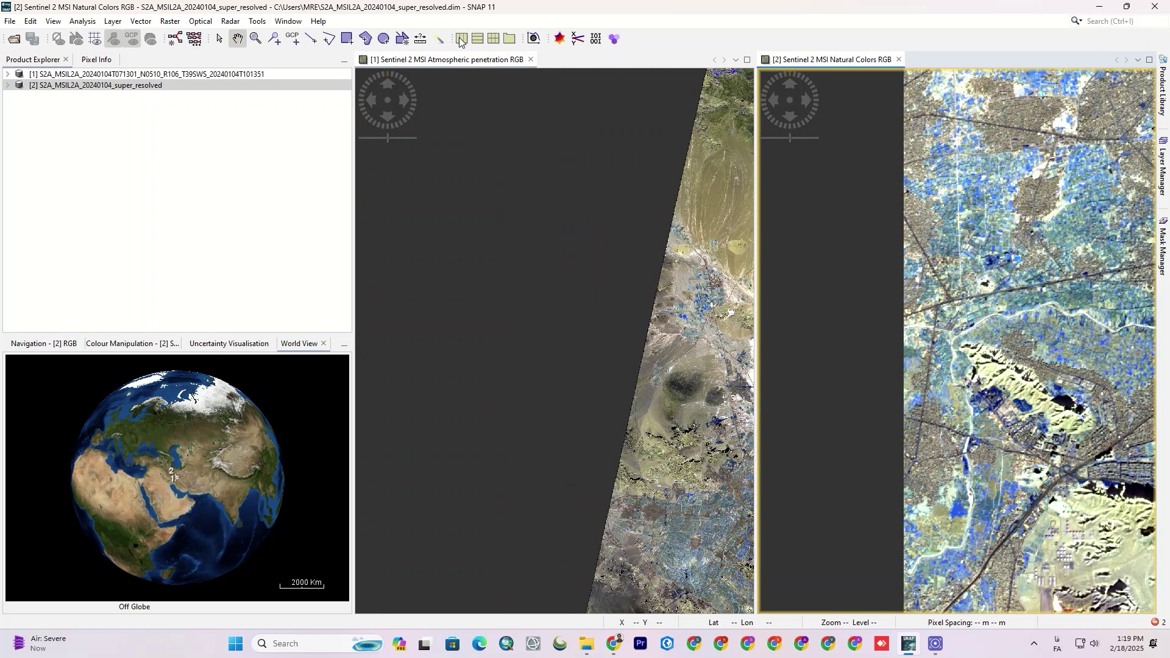
drag(529, 149, 310, 94)
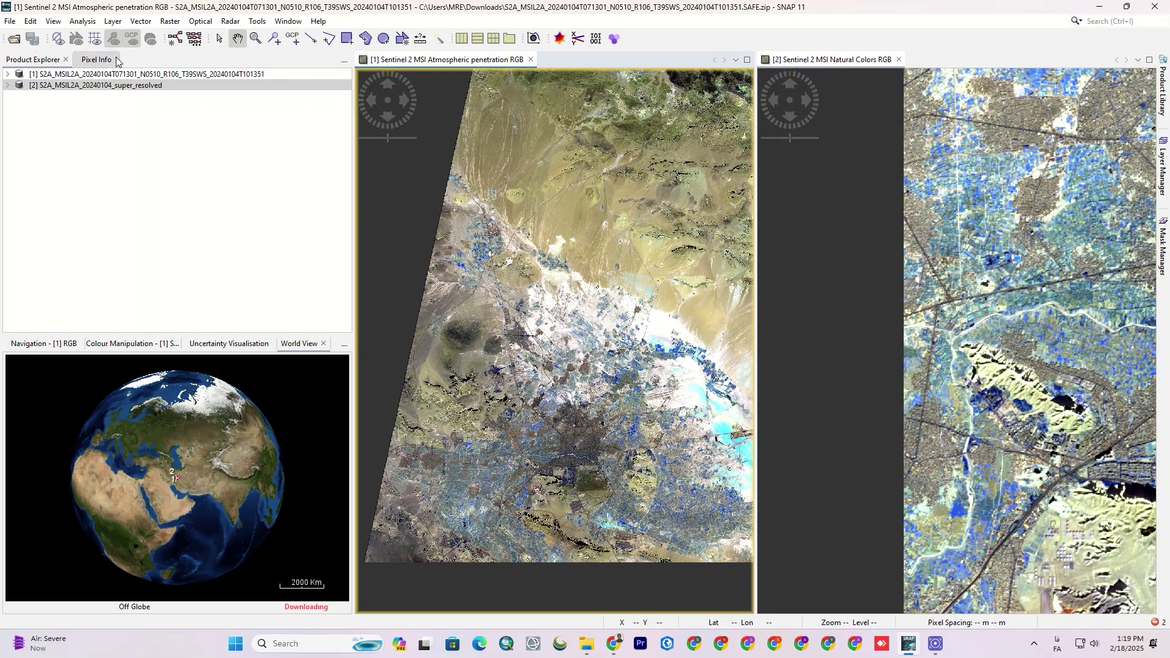
click(987, 219)
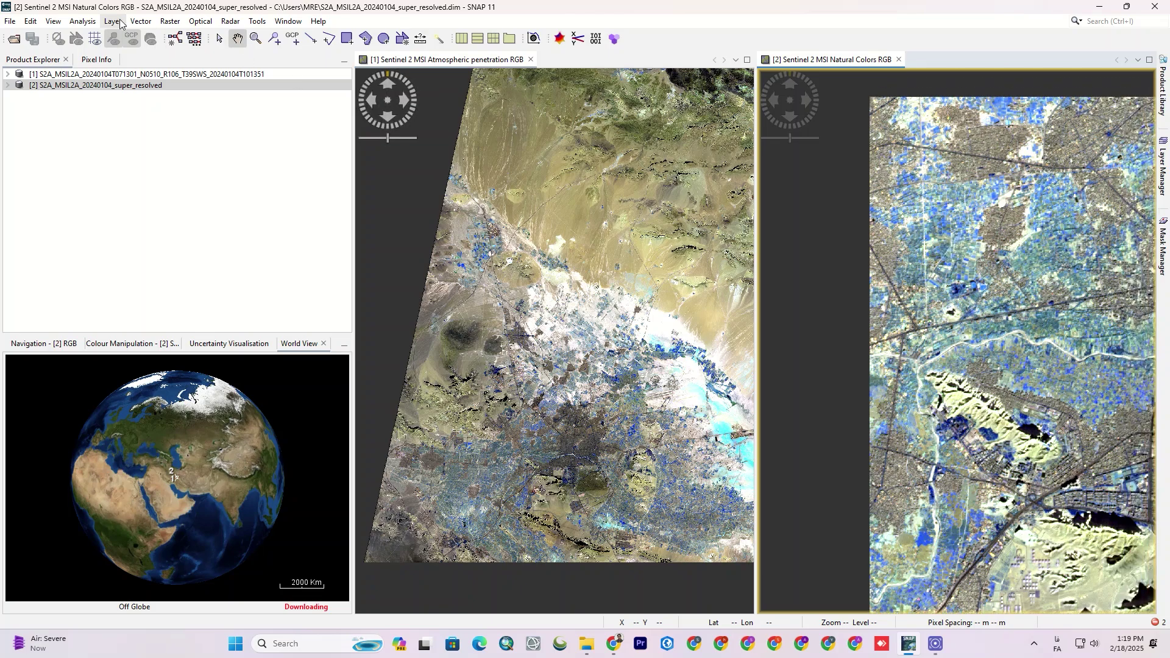
click(83, 22)
mouse_move(53, 22)
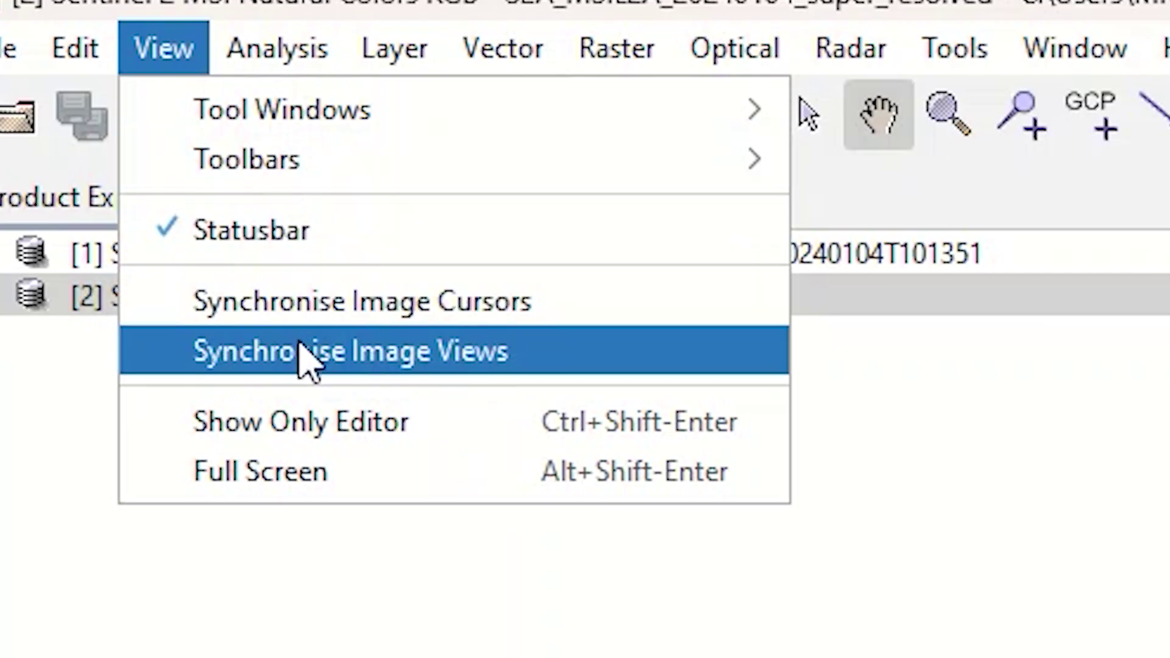
click(91, 101)
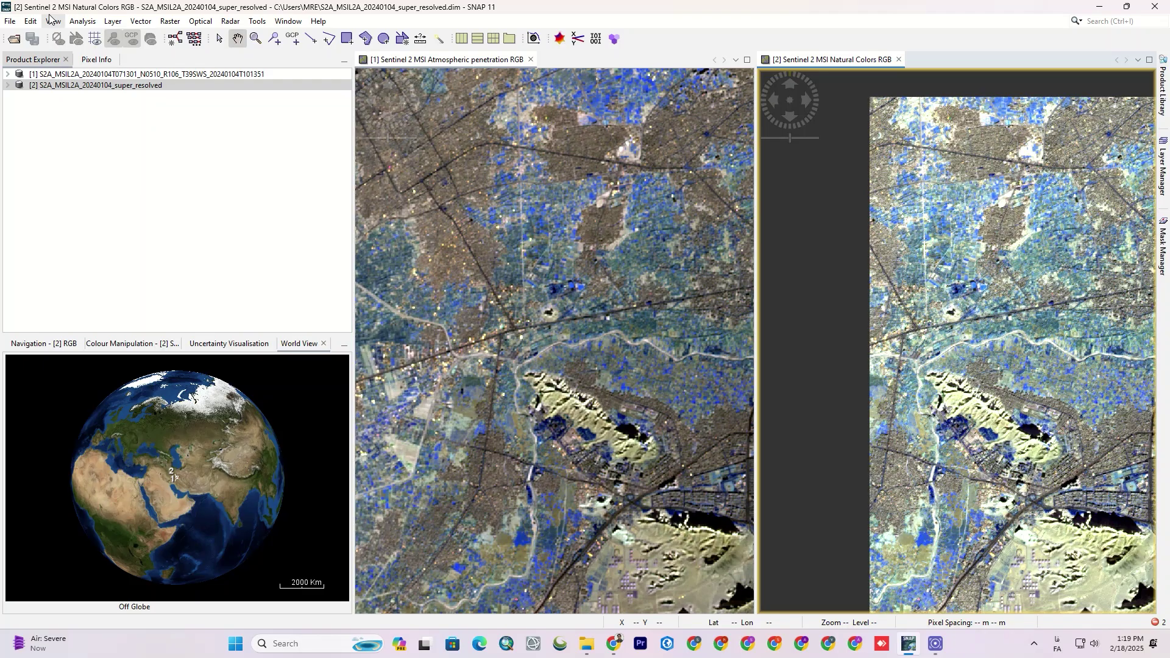
click(53, 22)
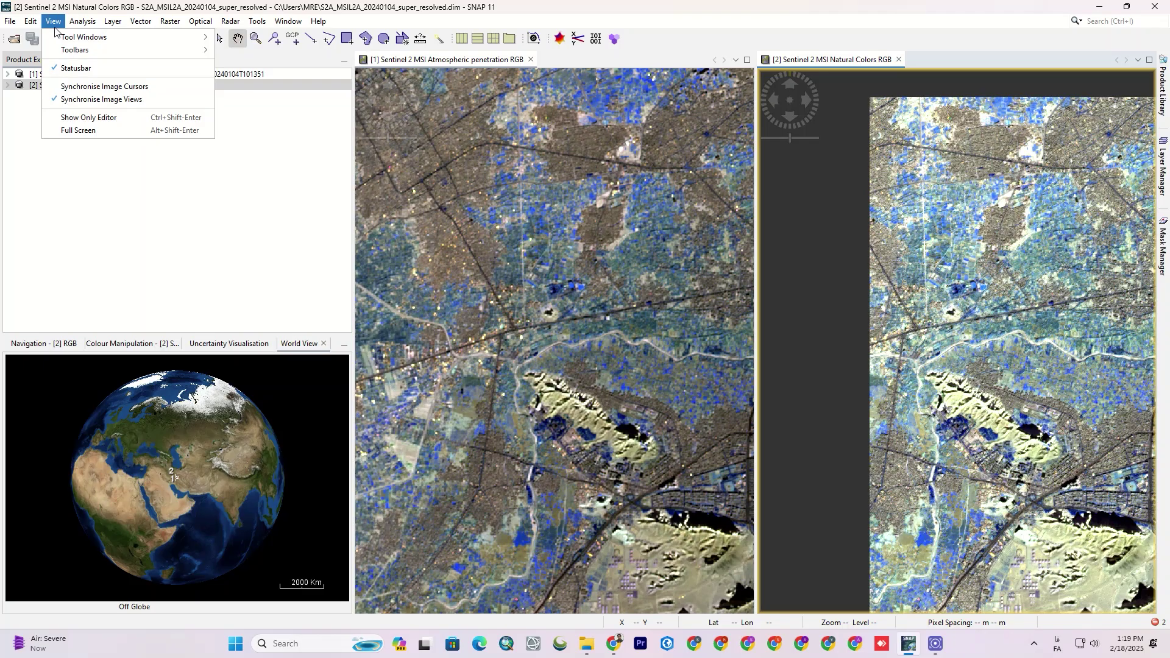
click(92, 86)
Pan and zoom the linked views over the curved road, grid, river and vegetation
drag(938, 421, 861, 435)
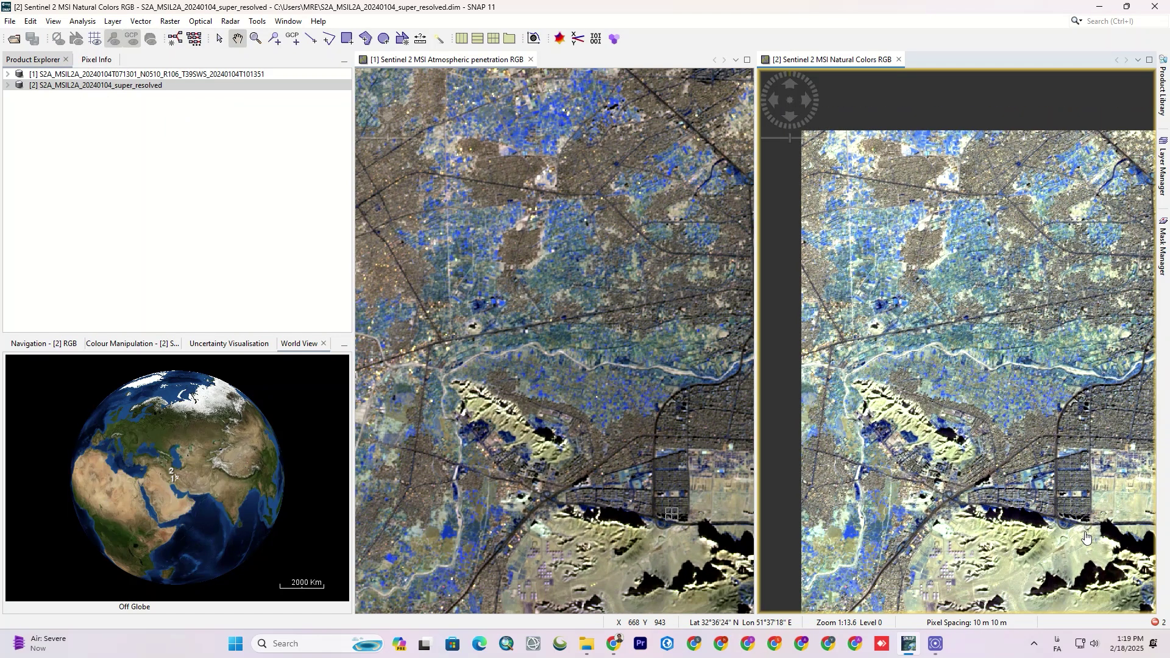
scroll(1100, 518, up, 5)
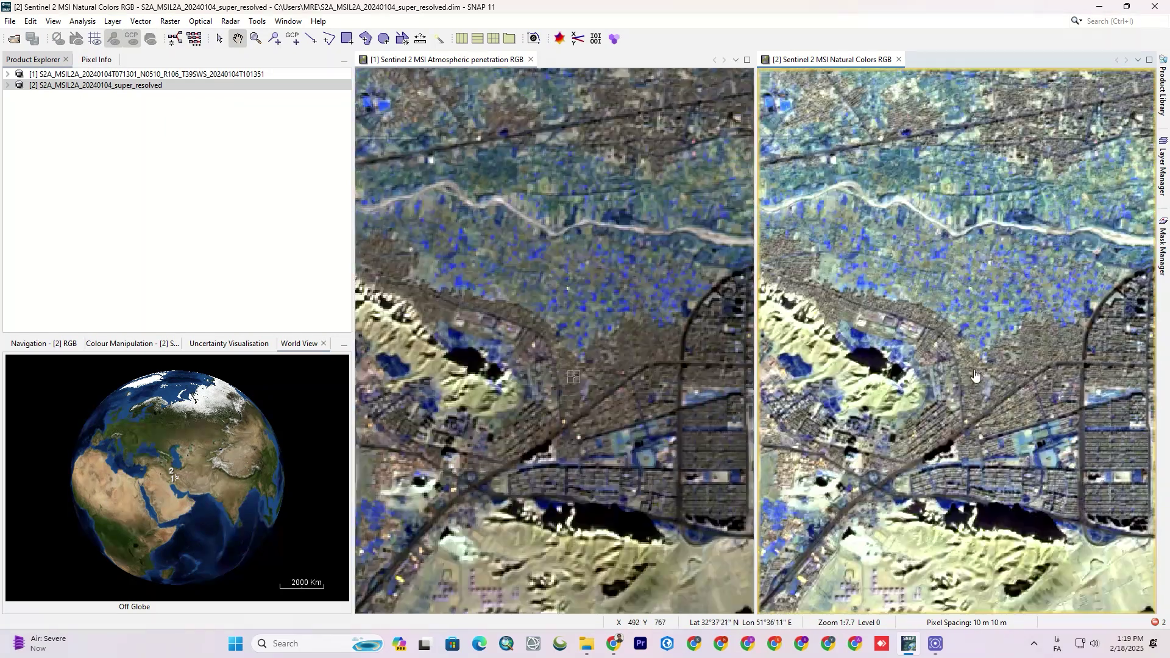
scroll(967, 418, up, 5)
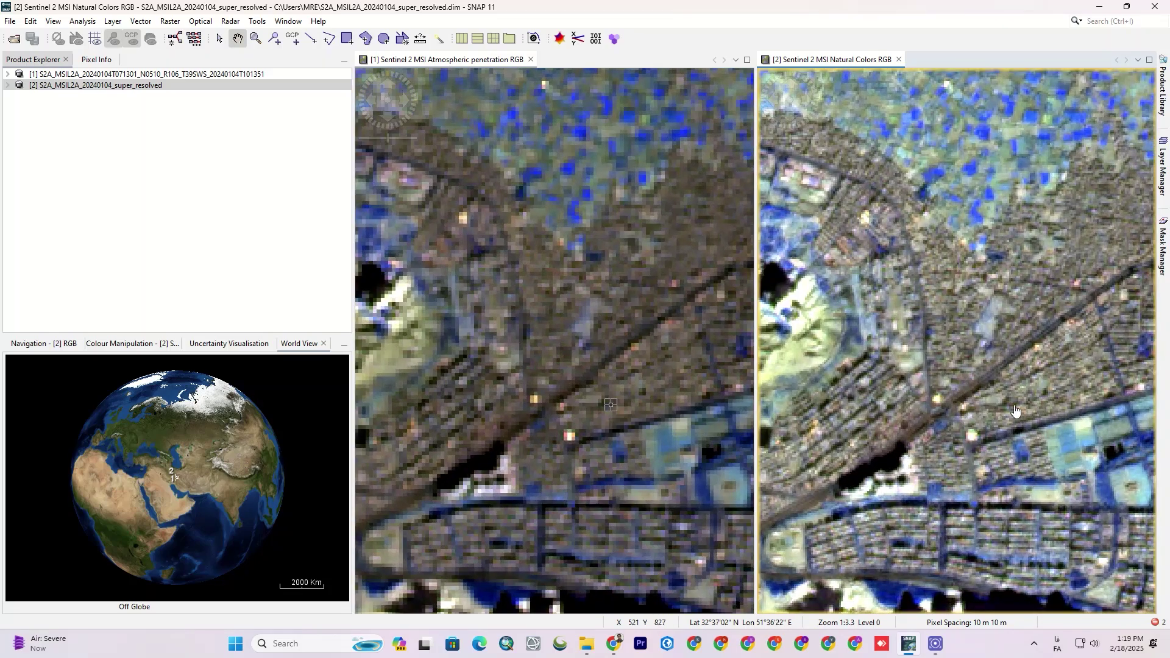
drag(1015, 411, 878, 318)
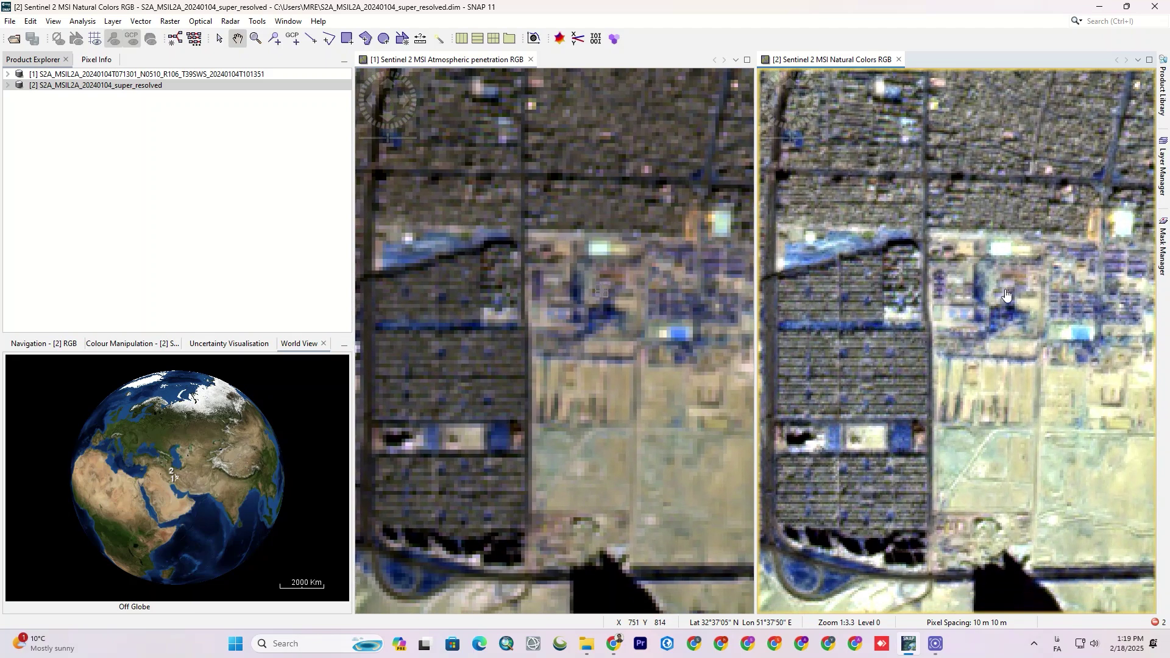
drag(1006, 295, 996, 413)
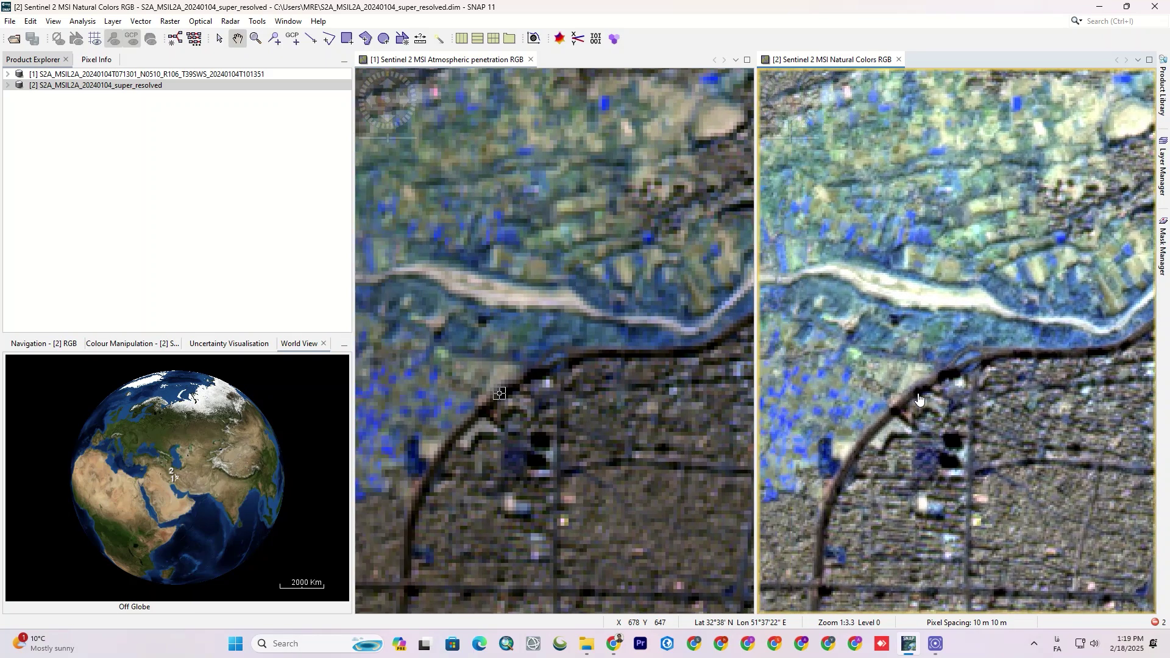
Close both image views and open product [1] as a B5, B6, B7 RGB composite
click(899, 59)
click(531, 59)
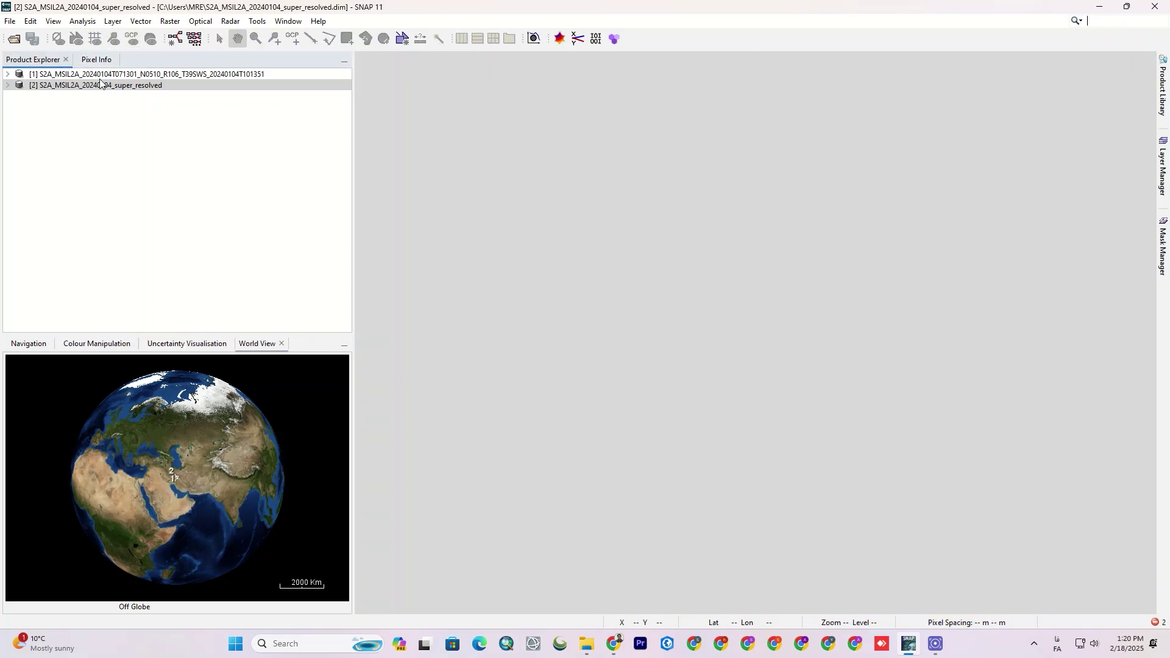
click(100, 77)
right_click(101, 77)
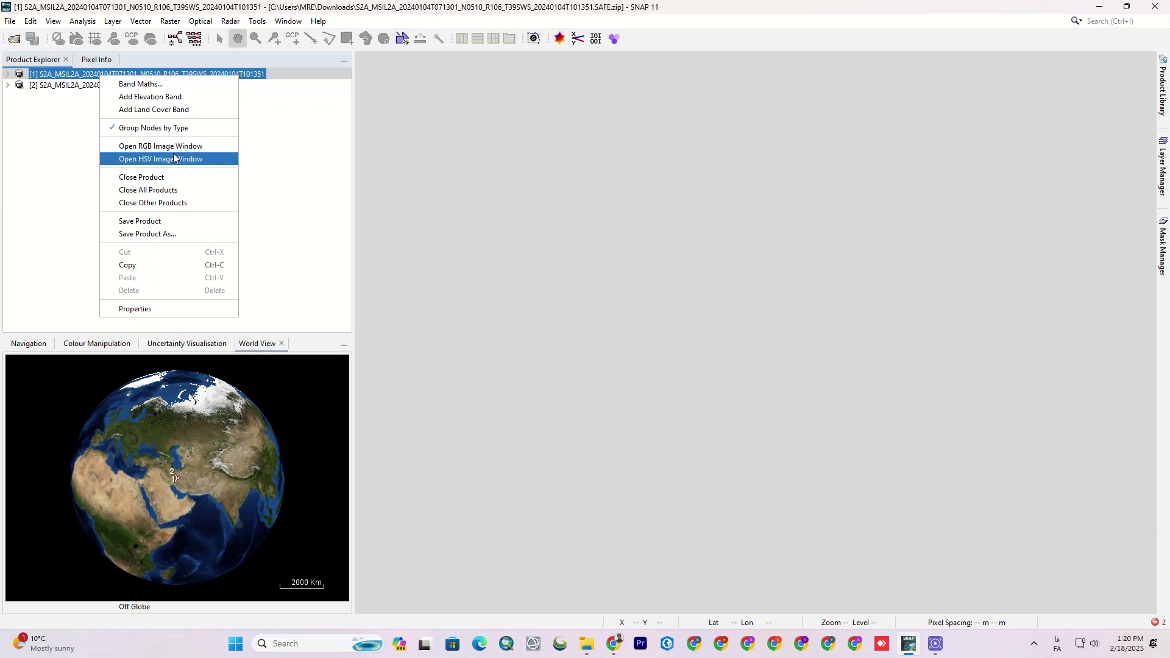
key(Return)
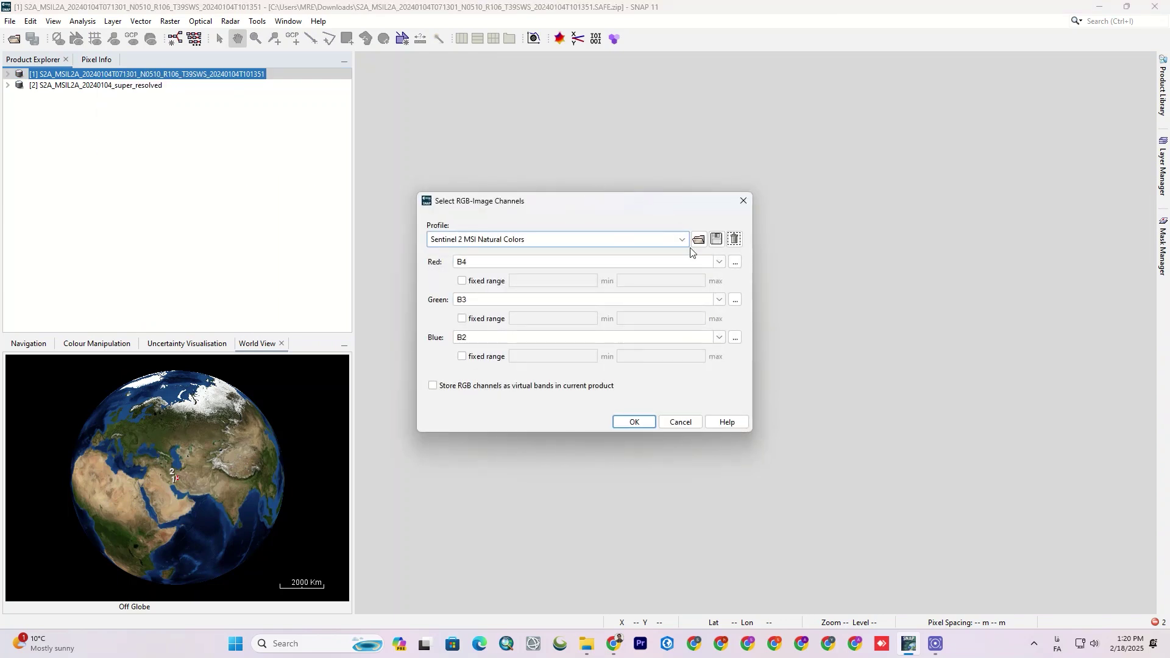
click(718, 262)
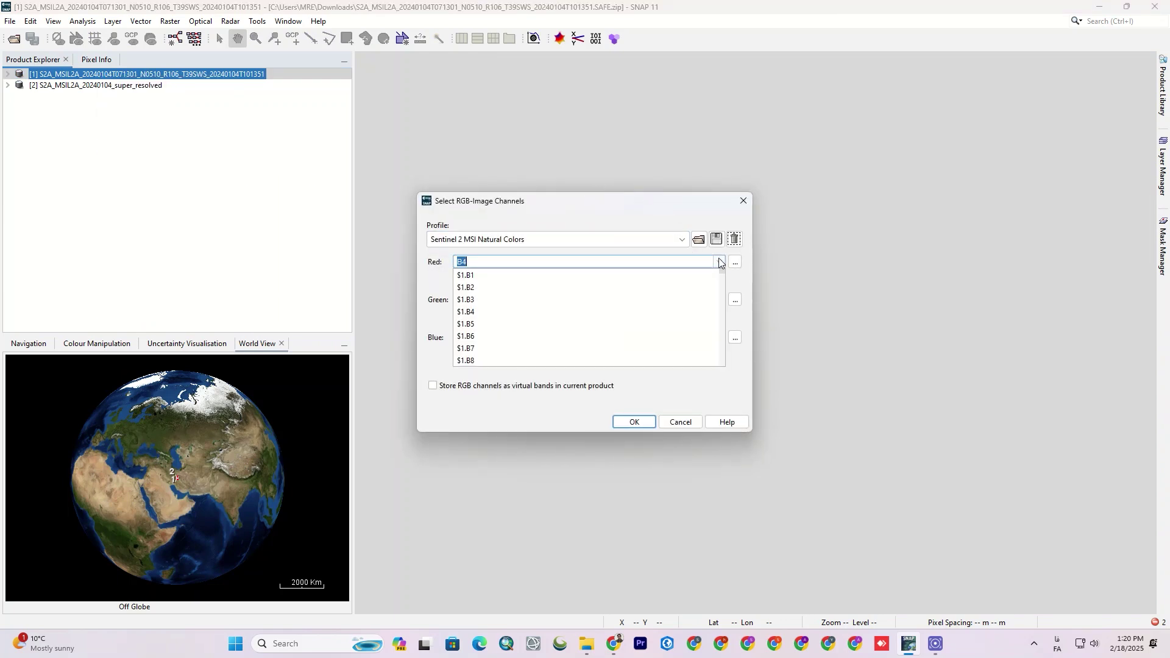
click(549, 324)
click(720, 298)
click(536, 372)
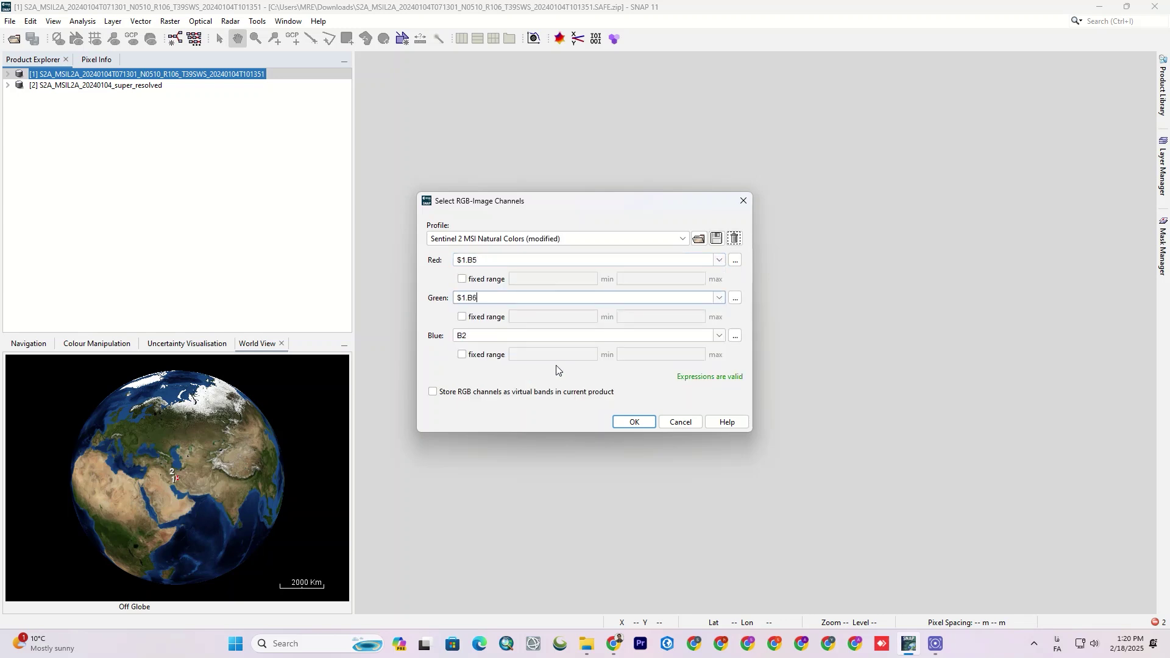
click(712, 337)
click(491, 421)
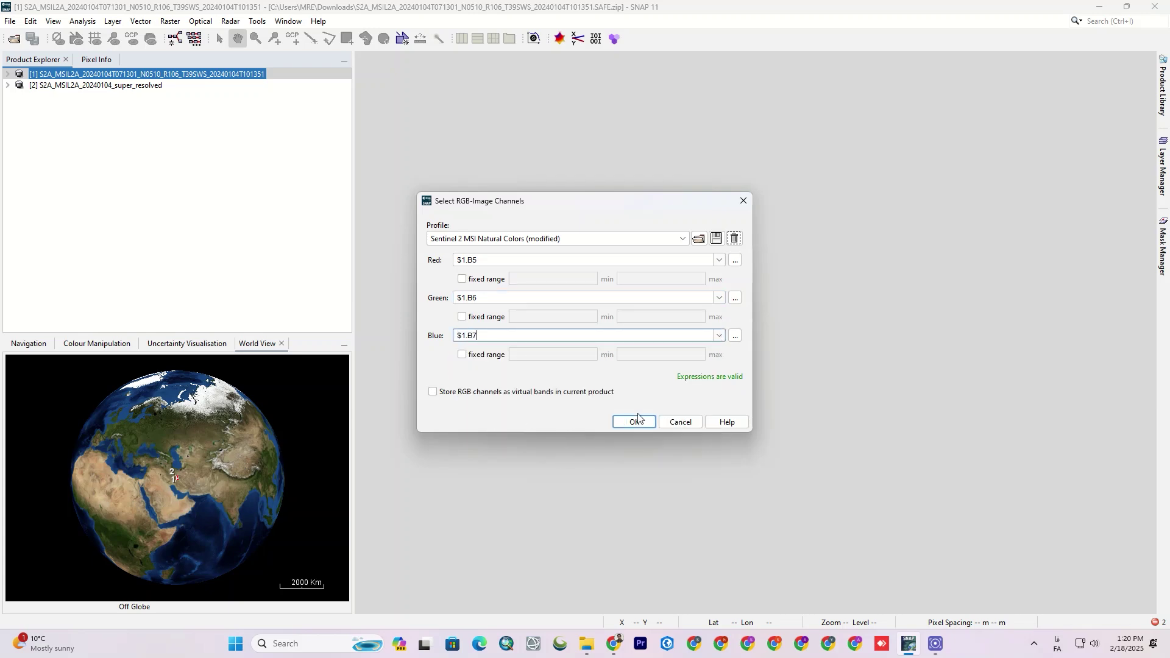
click(636, 423)
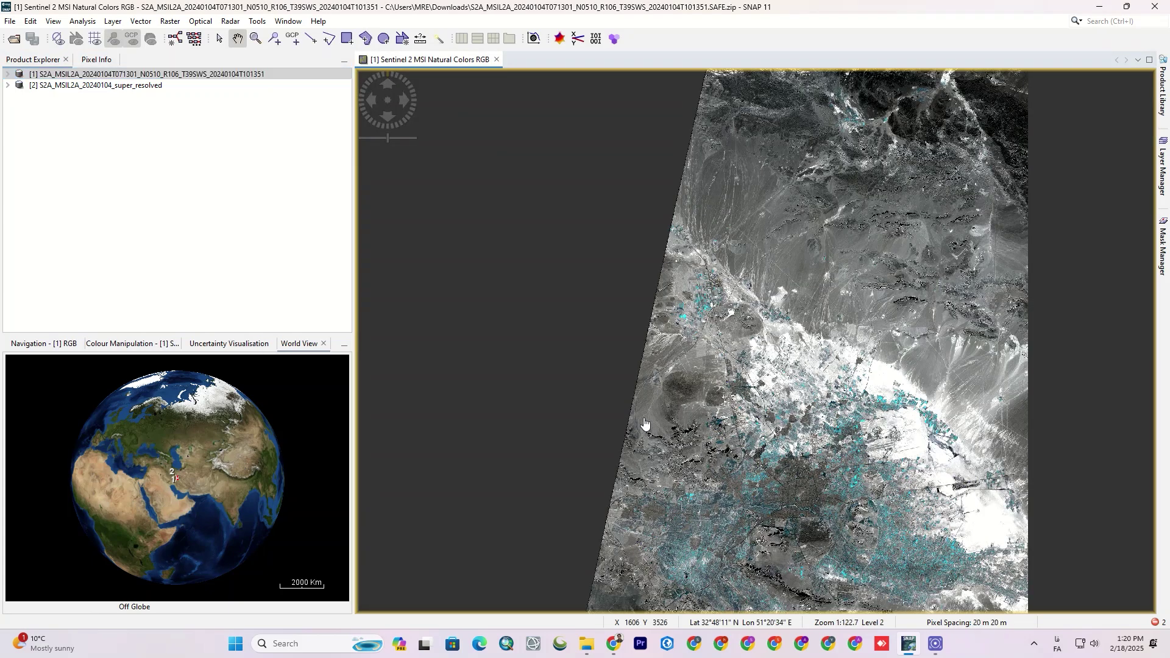
Open product [2] as an RGB composite of $2.SRB5, $2.SRB6 and $2.SRB7
right_click(64, 86)
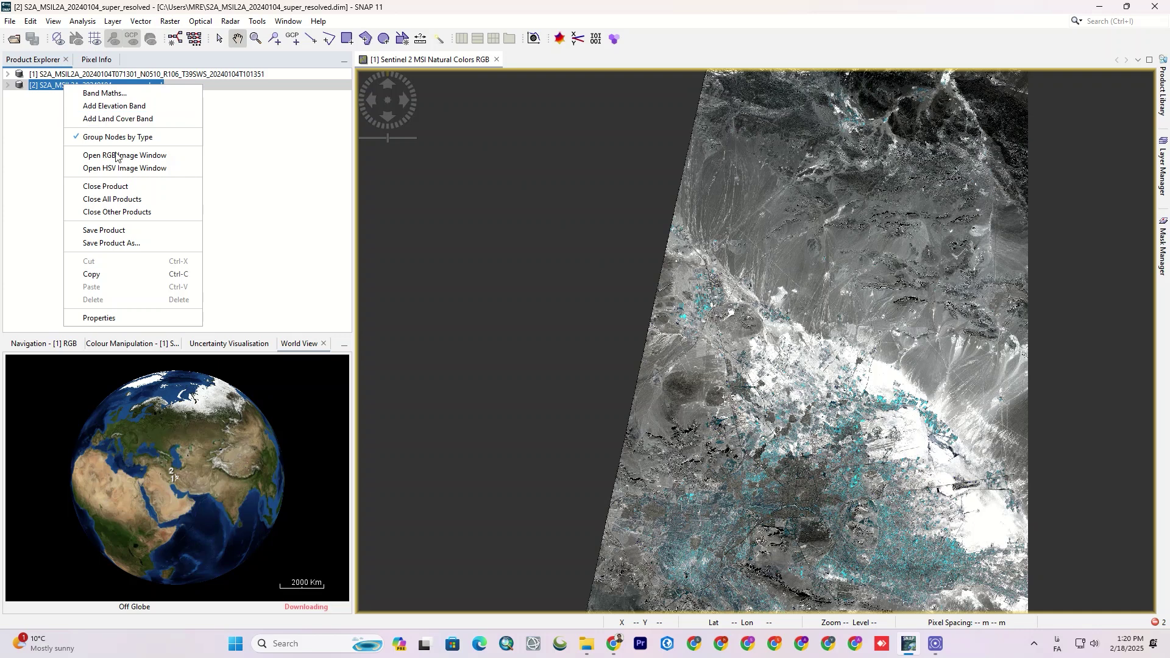
click(144, 156)
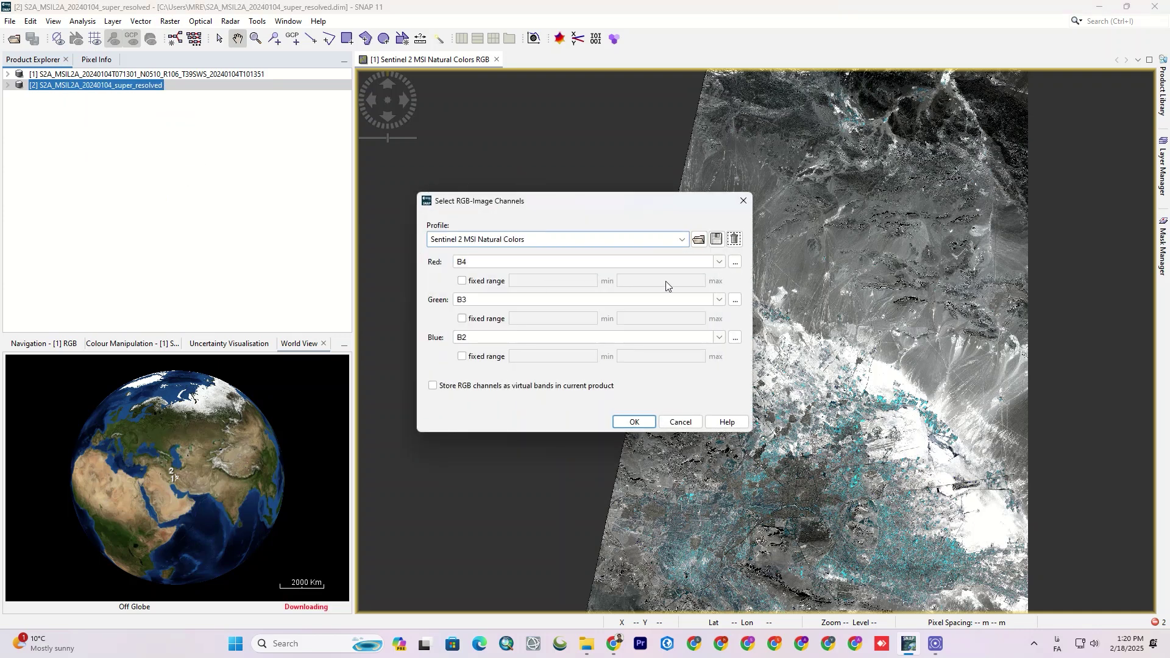
click(719, 263)
click(578, 318)
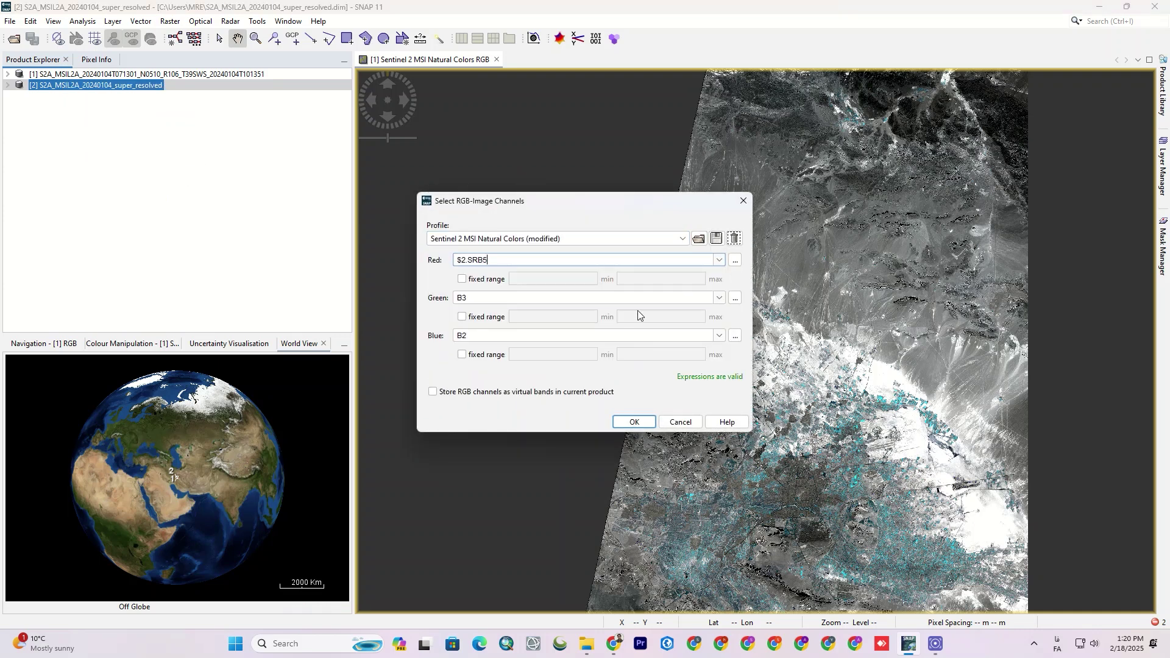
click(719, 298)
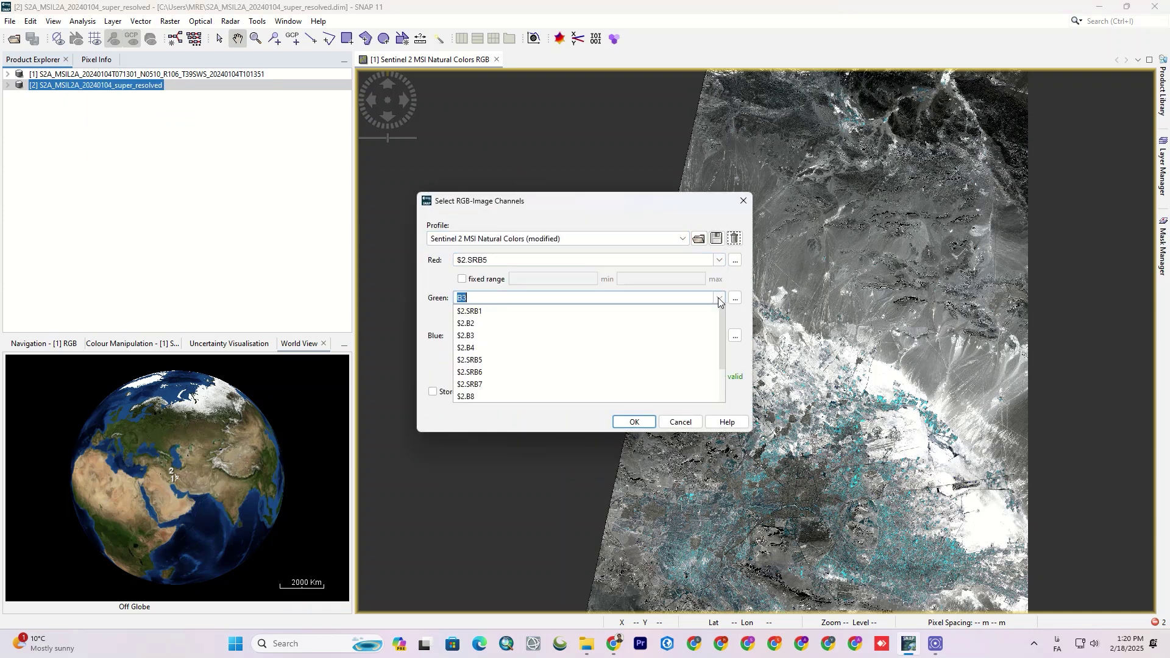
click(522, 371)
click(719, 336)
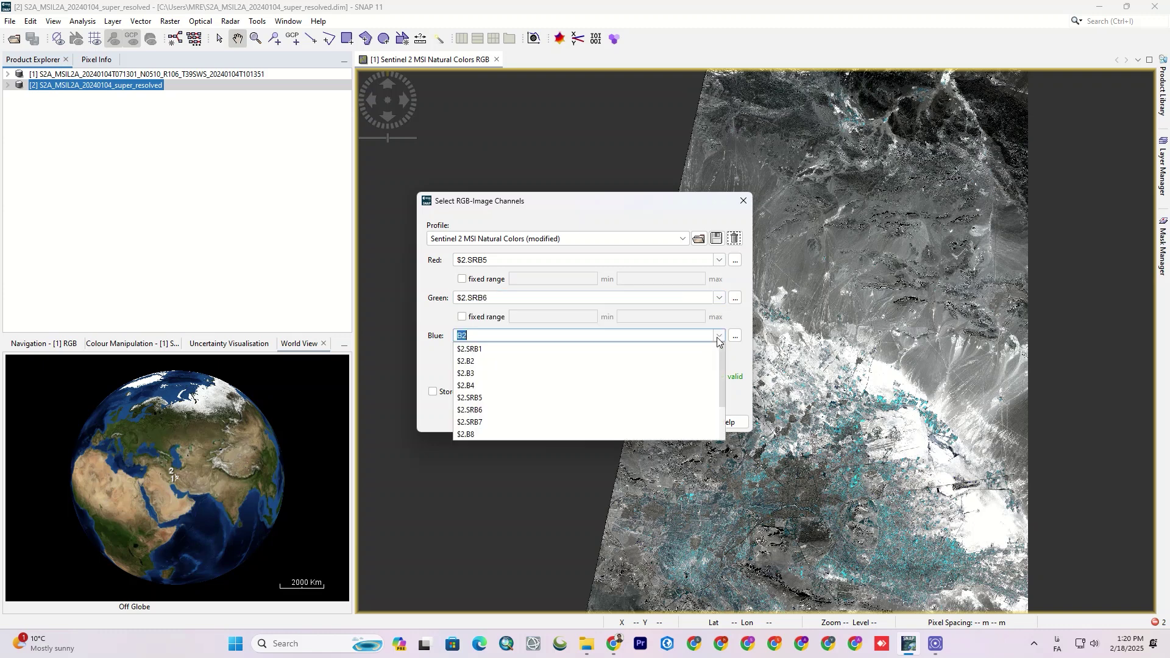
click(497, 422)
click(631, 422)
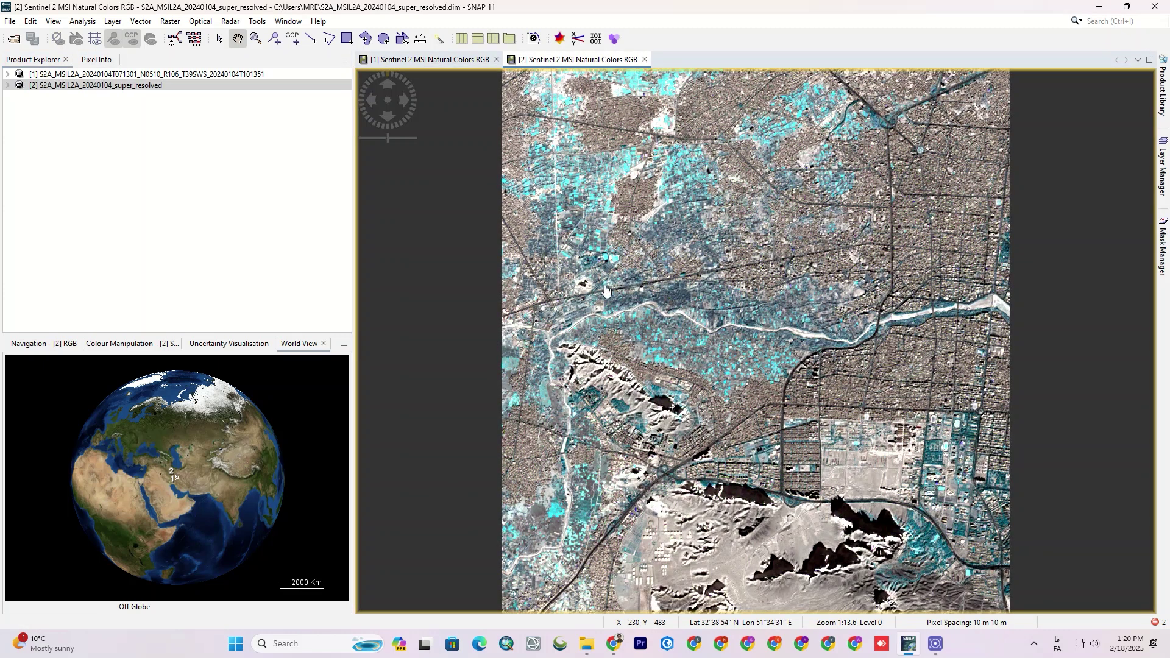
Tile the B5/B6/B7 views and zoom deep into the city, panning across grid and river
click(471, 40)
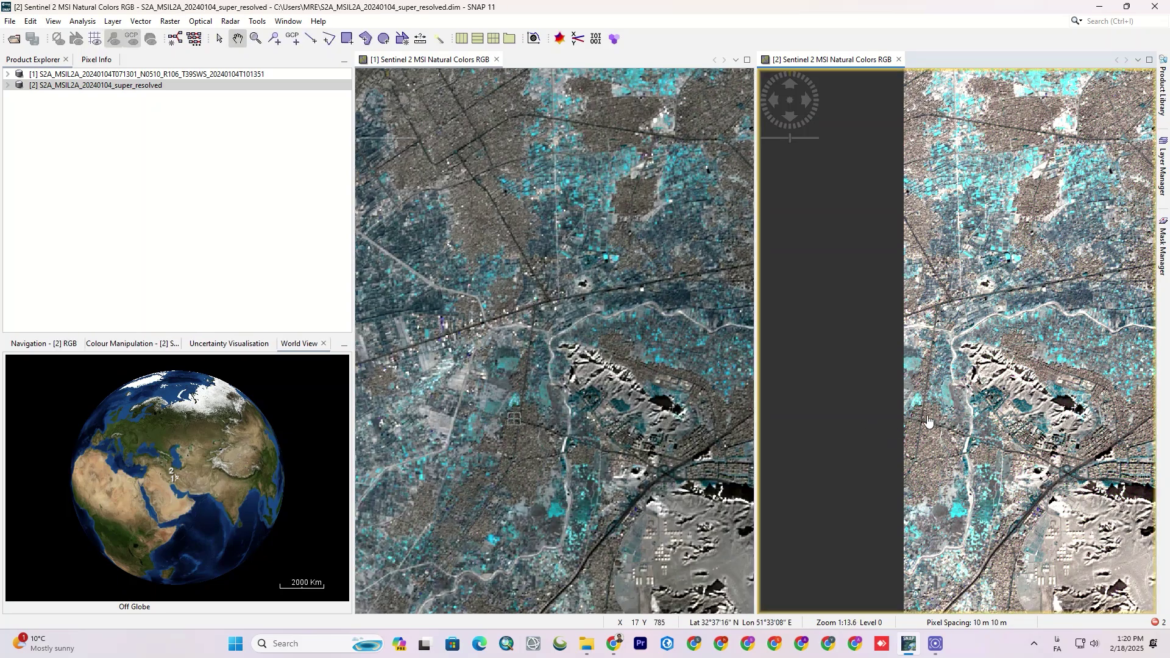
drag(1002, 362, 865, 365)
scroll(914, 415, up, 3)
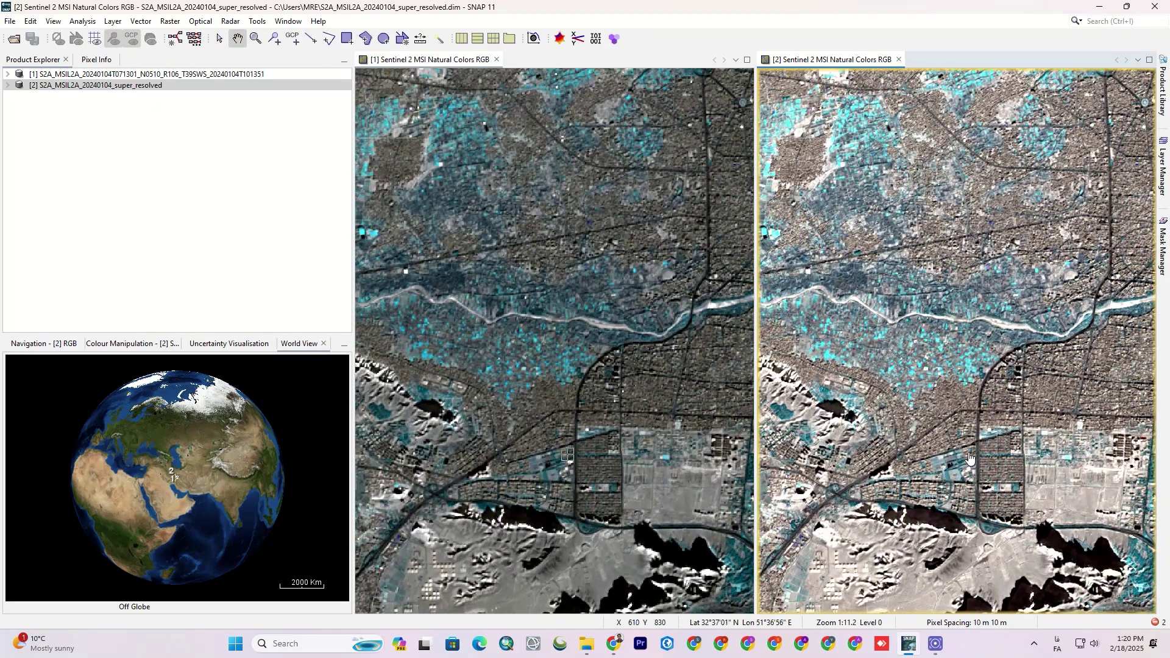
scroll(969, 457, up, 3)
drag(962, 453, 929, 275)
drag(946, 329, 886, 435)
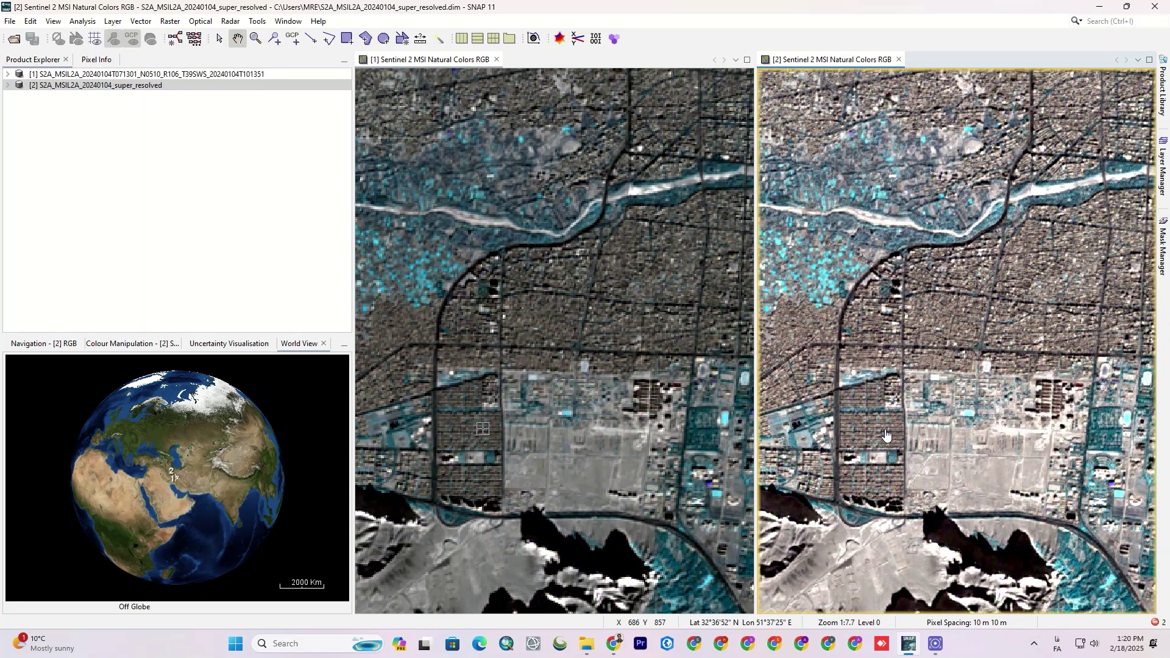
scroll(958, 379, up, 2)
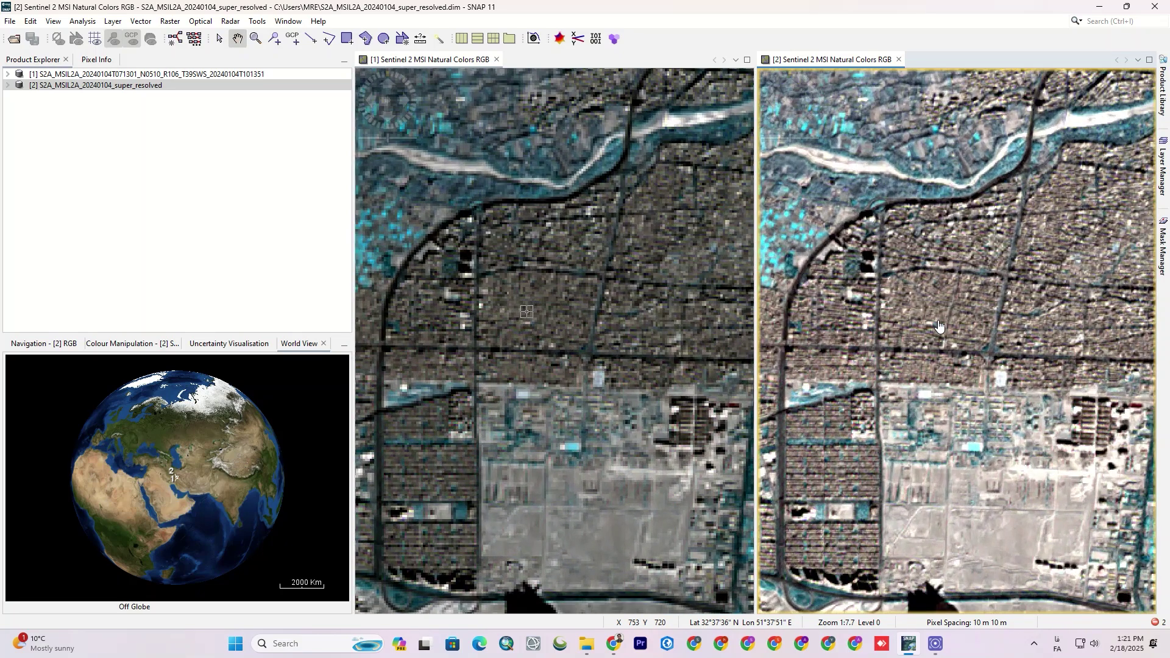
drag(959, 379, 932, 491)
drag(950, 219, 962, 457)
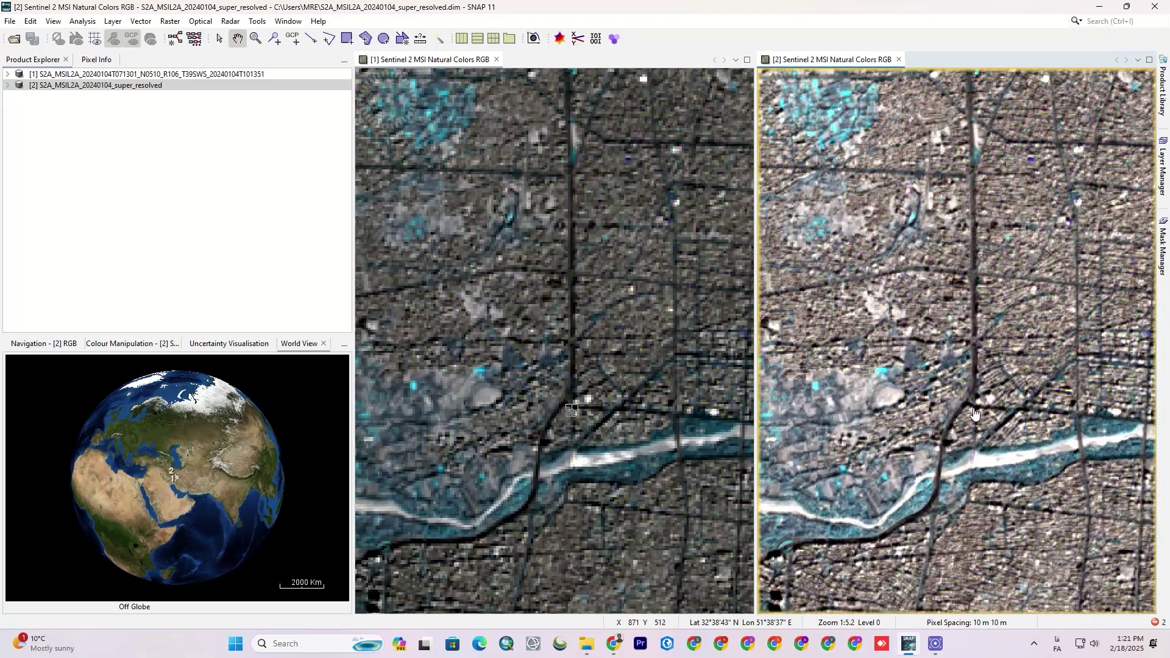
drag(974, 256, 987, 408)
drag(987, 286, 1003, 345)
scroll(1003, 345, up, 3)
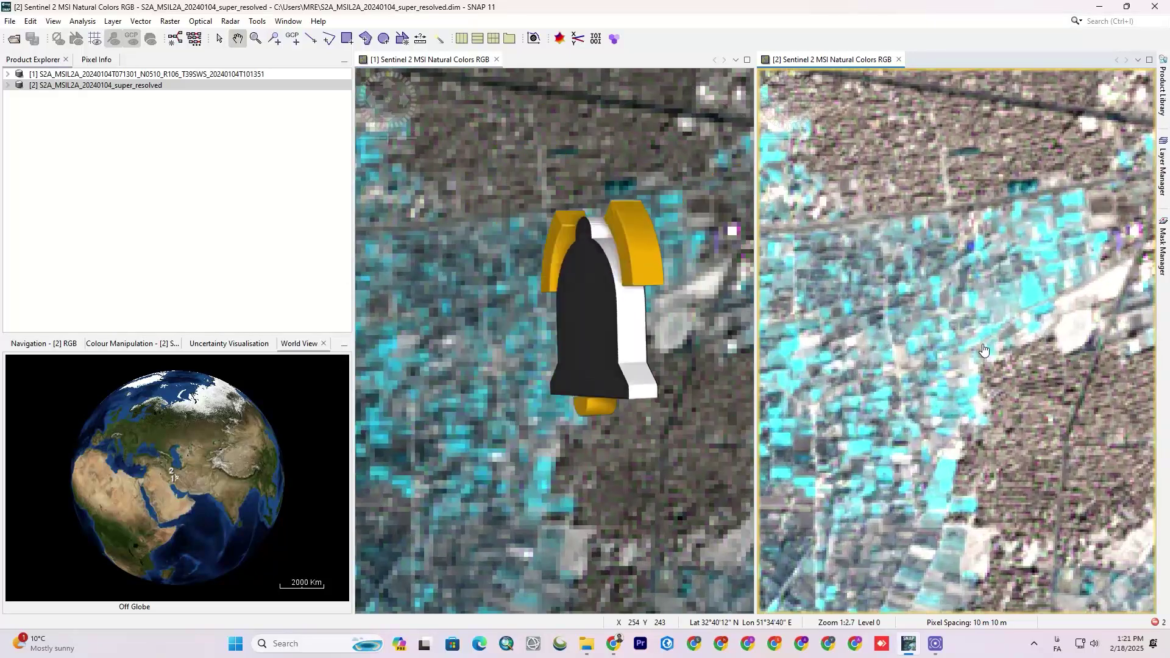